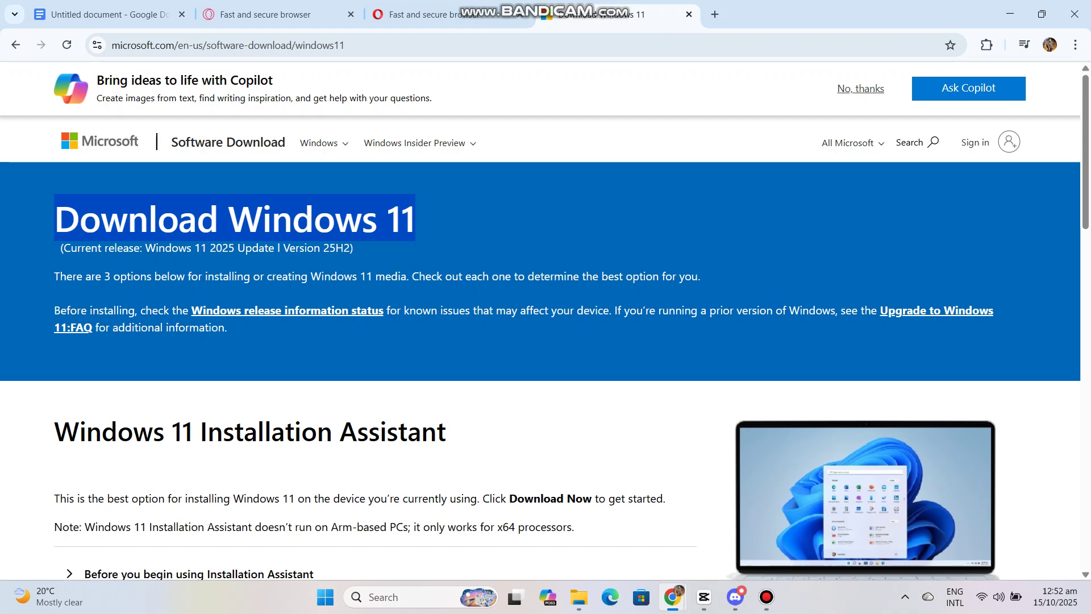
pyautogui.scroll(-3, 546, 342)
pyautogui.scroll(-1, 545, 341)
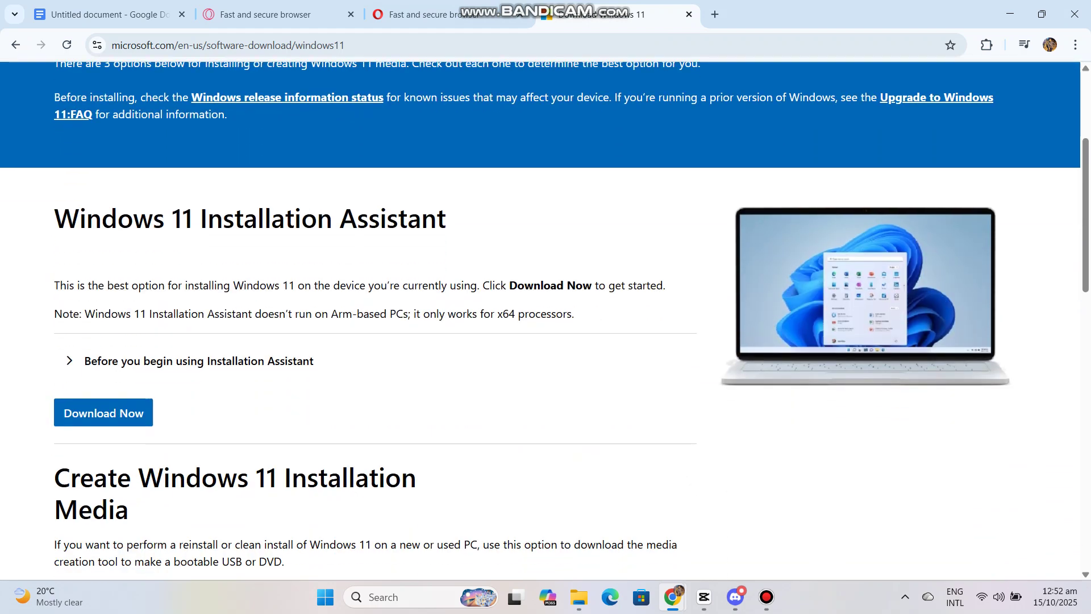
pyautogui.scroll(-1, 546, 341)
pyautogui.scroll(4, 545, 341)
pyautogui.scroll(1, 545, 341)
pyautogui.scroll(-4, 546, 341)
pyautogui.scroll(-5, 546, 341)
pyautogui.scroll(-4, 546, 341)
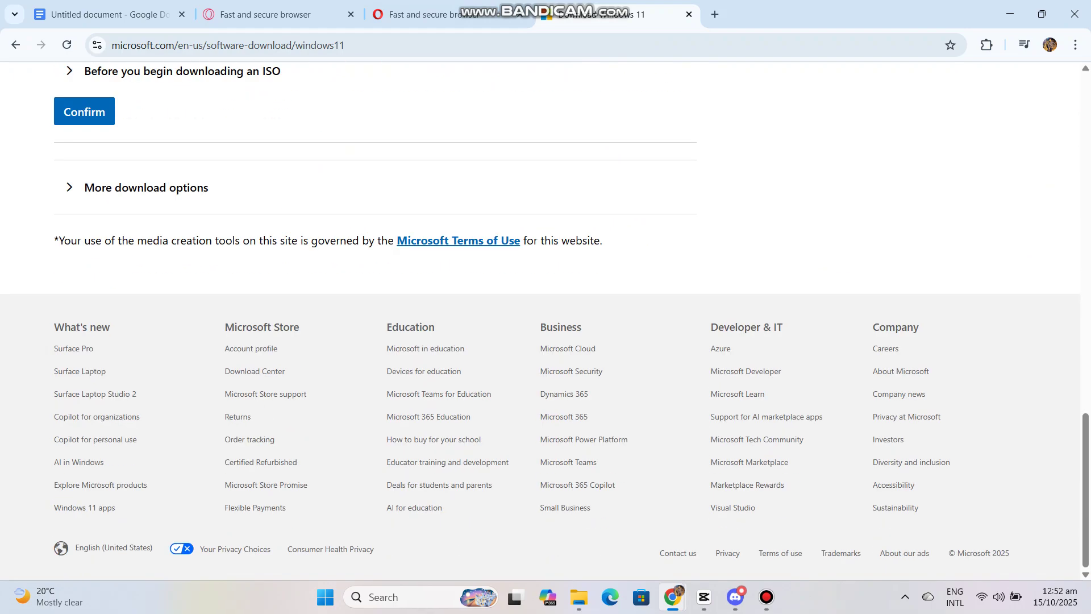
pyautogui.scroll(4, 546, 341)
pyautogui.scroll(5, 545, 341)
pyautogui.scroll(3, 546, 341)
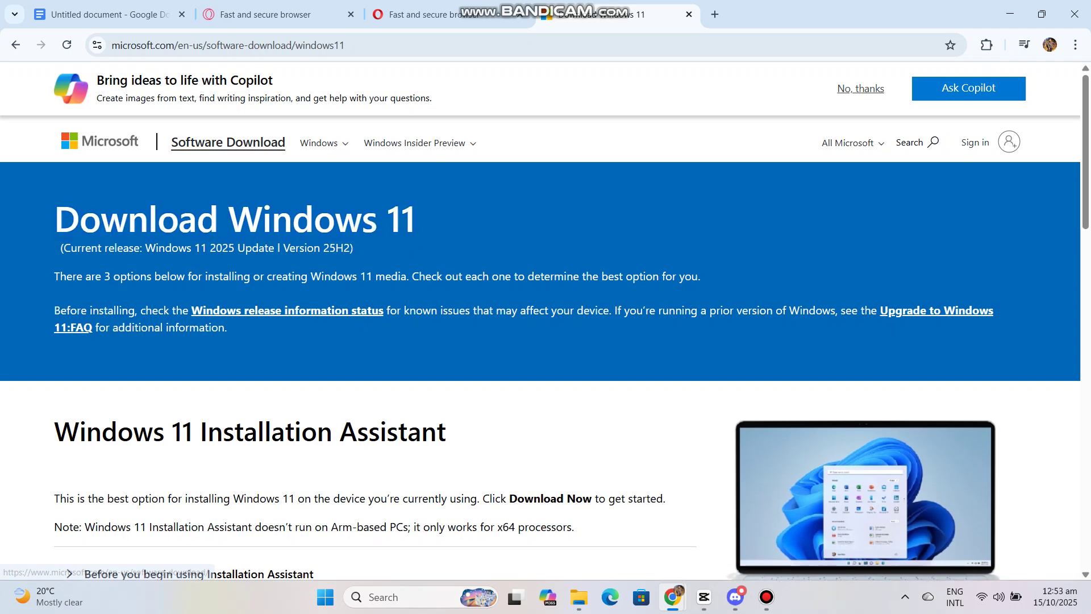
# - After browsing the Windows 11 download page, switch to the Opera GX download tab
pyautogui.click(265, 13)
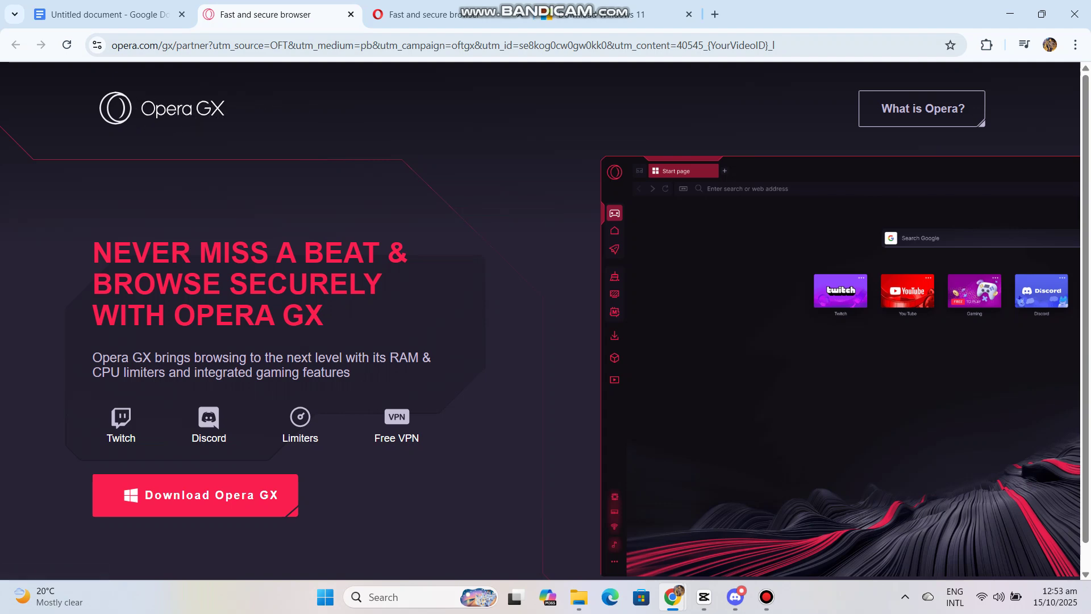
# - View the regular Opera download page, then go back through Opera GX to the Google Docs guide
pyautogui.click(427, 14)
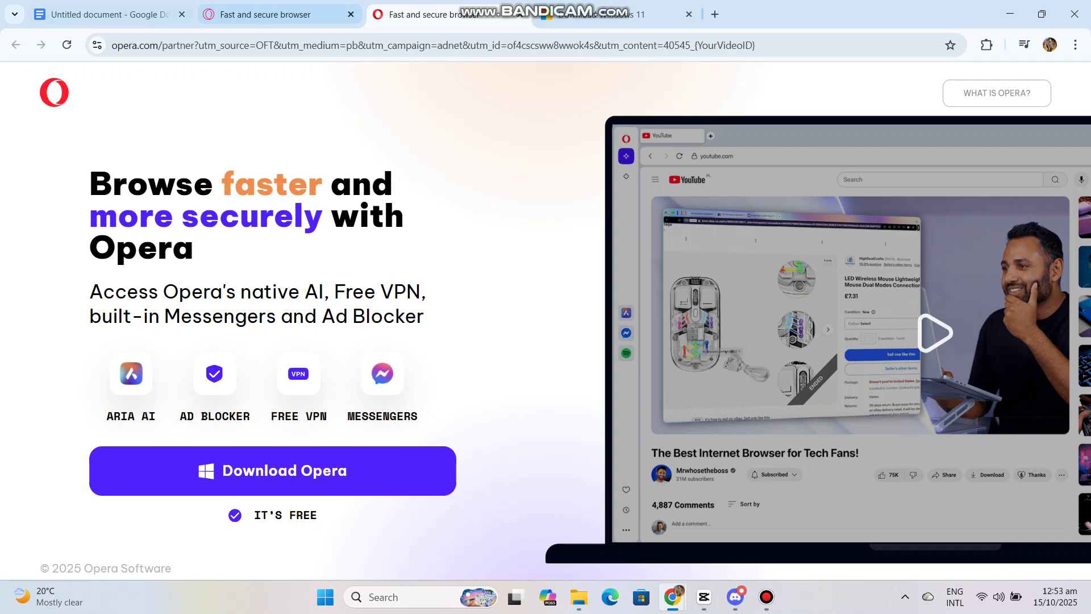
pyautogui.click(265, 14)
pyautogui.click(108, 14)
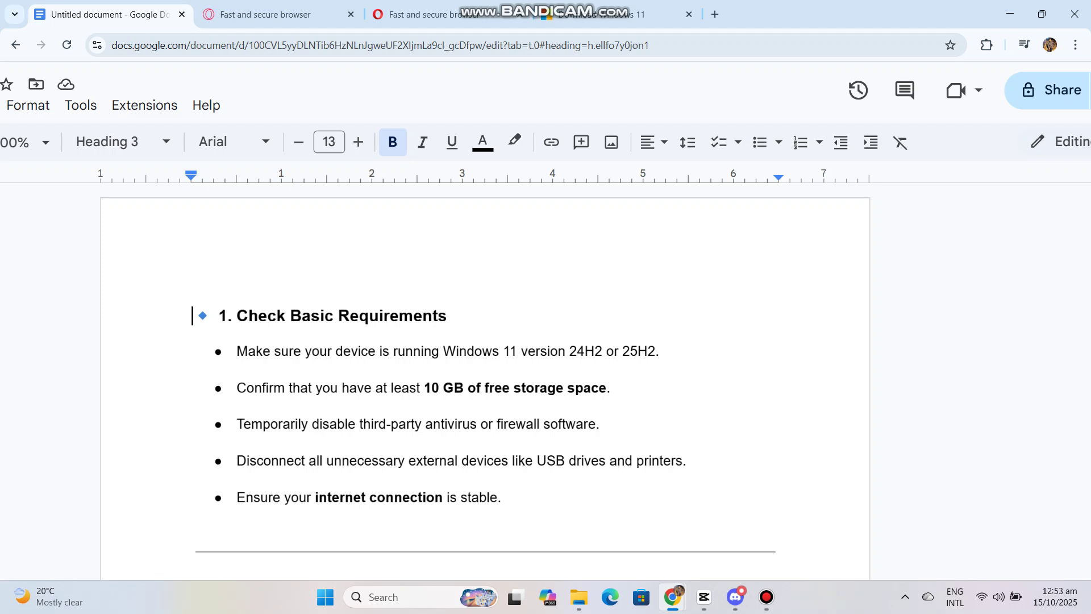
pyautogui.moveTo(192, 316); pyautogui.dragTo(452, 316)
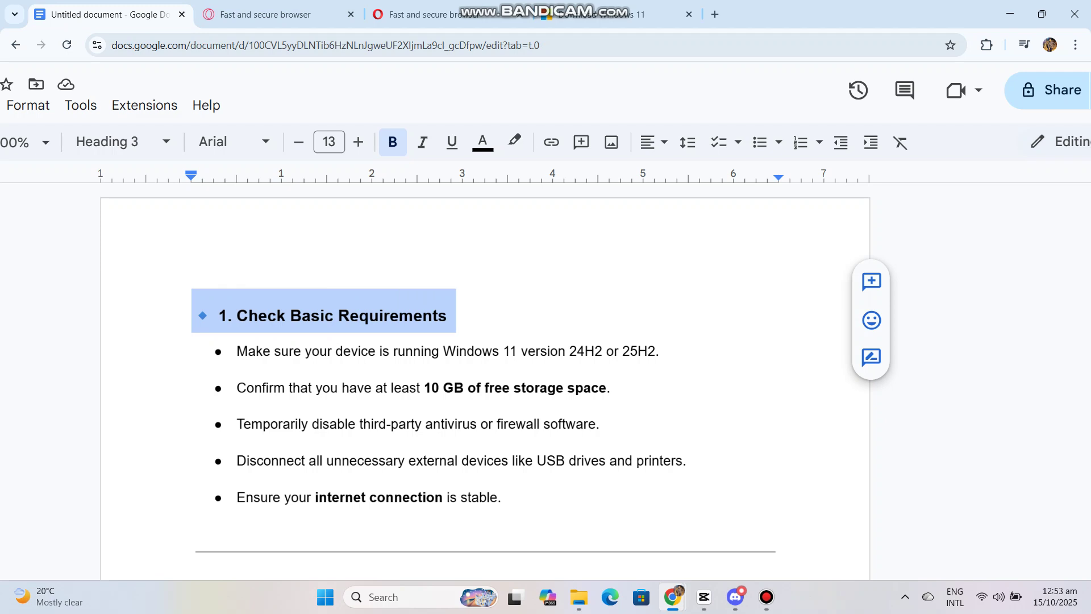
pyautogui.moveTo(237, 350); pyautogui.dragTo(659, 350)
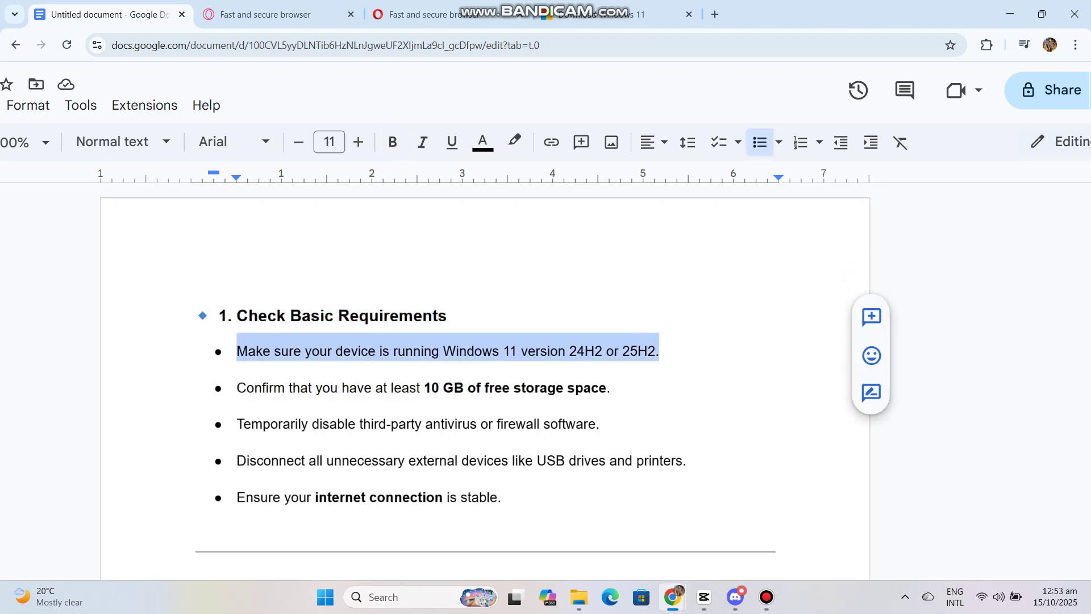
pyautogui.moveTo(238, 388); pyautogui.dragTo(616, 388)
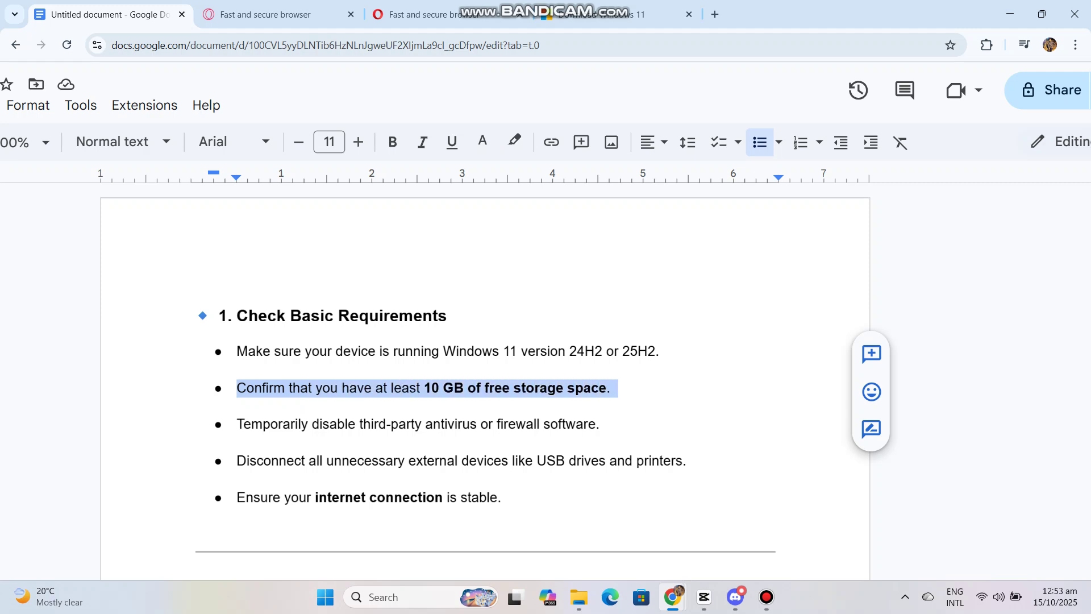
pyautogui.tripleClick(398, 424)
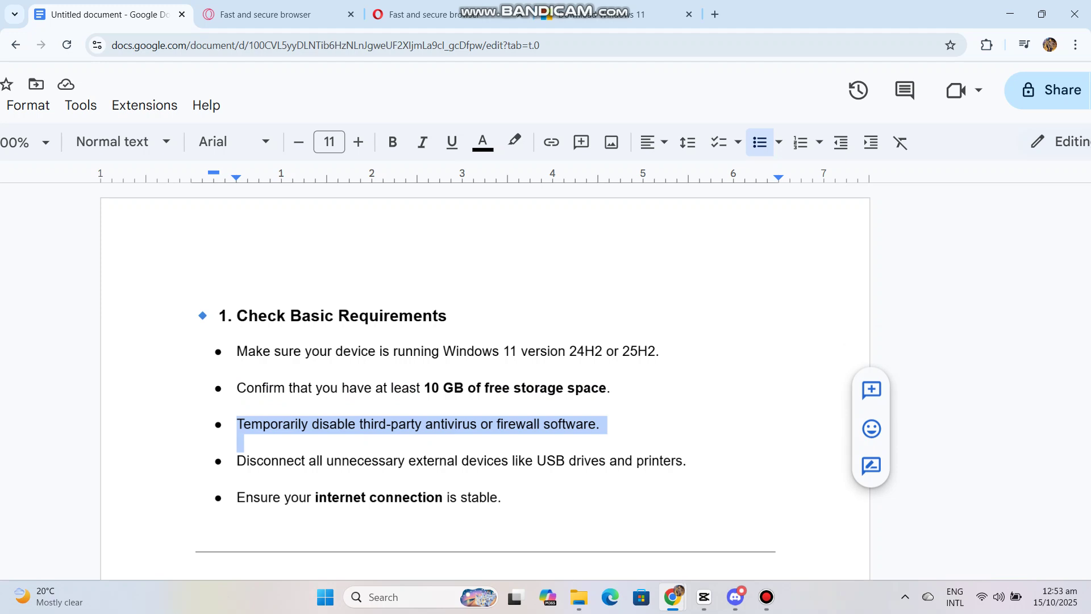
pyautogui.scroll(-1, 486, 384)
pyautogui.tripleClick(308, 389)
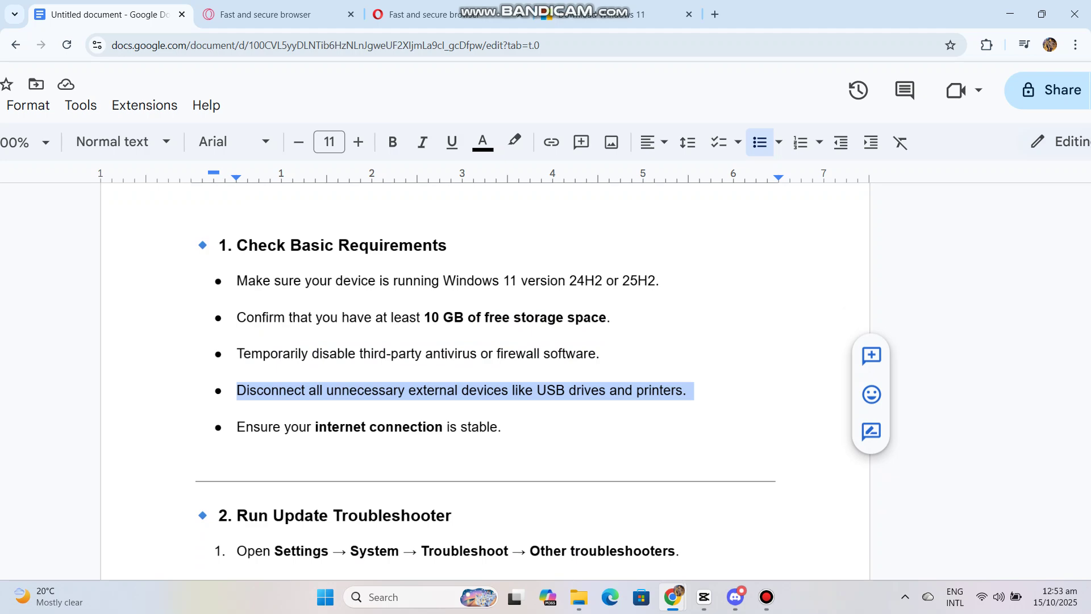
pyautogui.tripleClick(406, 426)
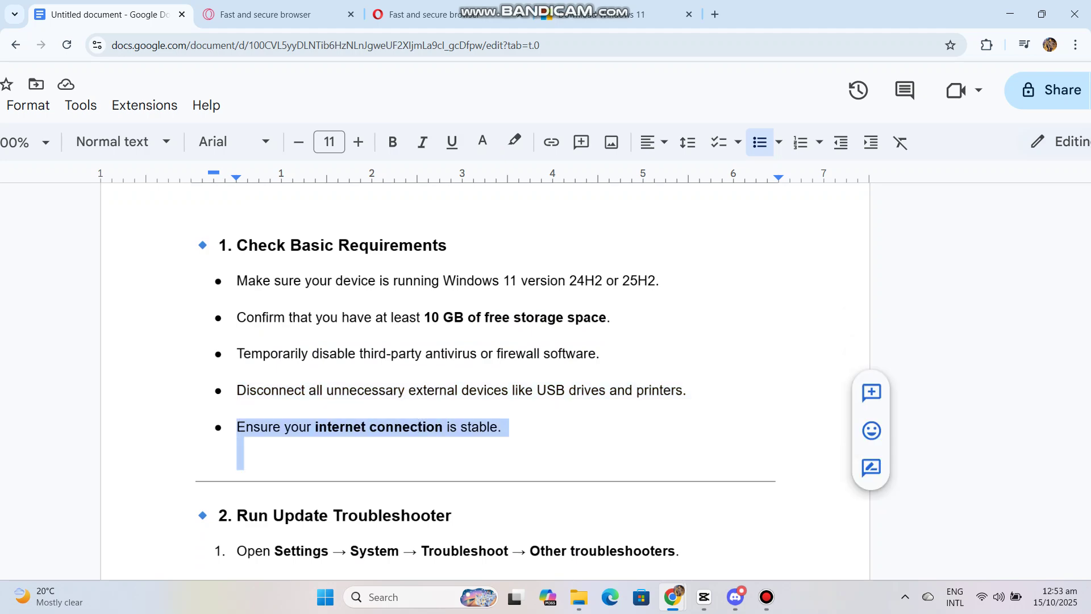
pyautogui.scroll(-3, 486, 384)
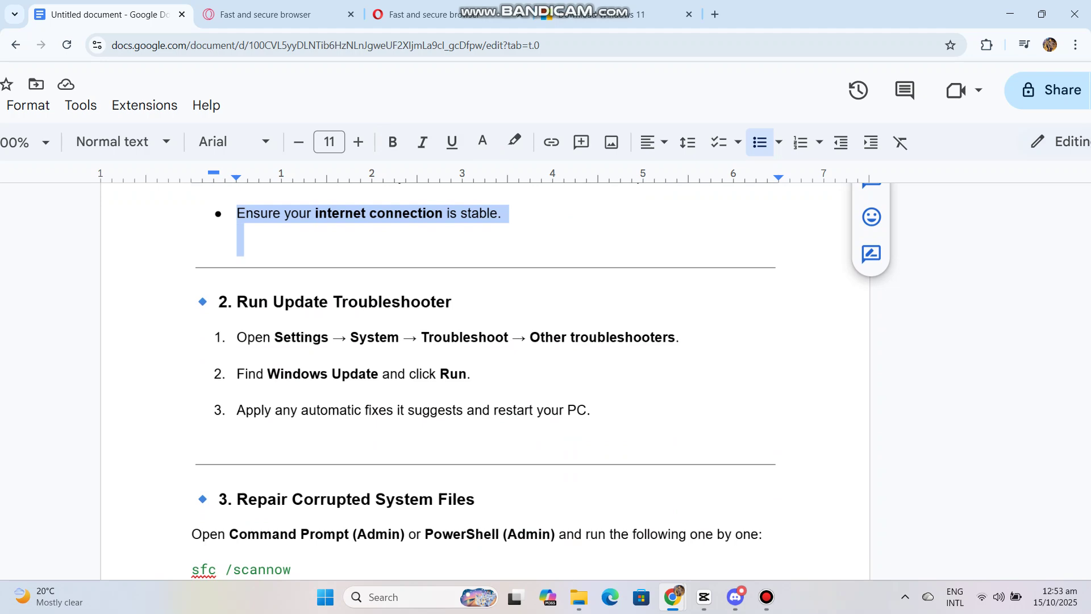
pyautogui.click(349, 302)
pyautogui.moveTo(274, 338)
pyautogui.mouseDown()
pyautogui.moveTo(554, 338)
pyautogui.moveTo(456, 302)
pyautogui.mouseUp()
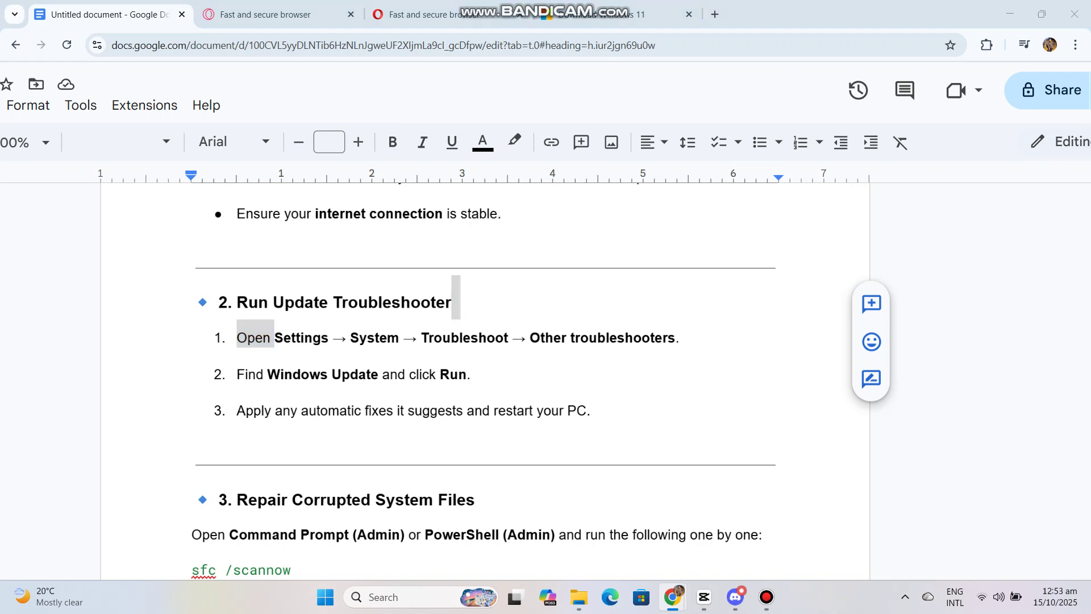
# - Start a Windows Update check in Settings, then select 'sfc /scannow' in the guide
pyautogui.press('super+i')
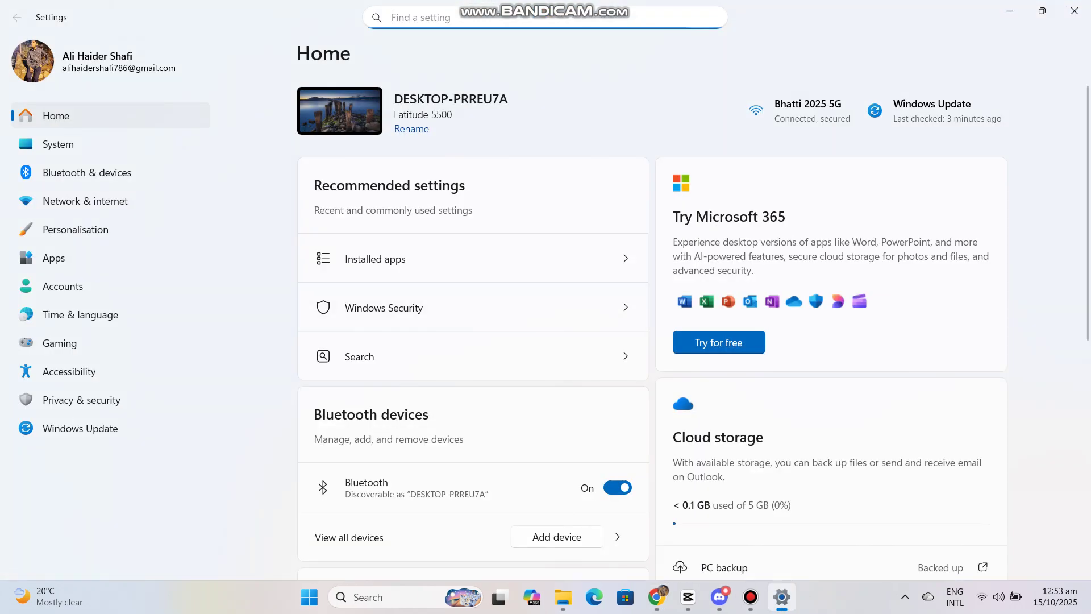
pyautogui.click(81, 428)
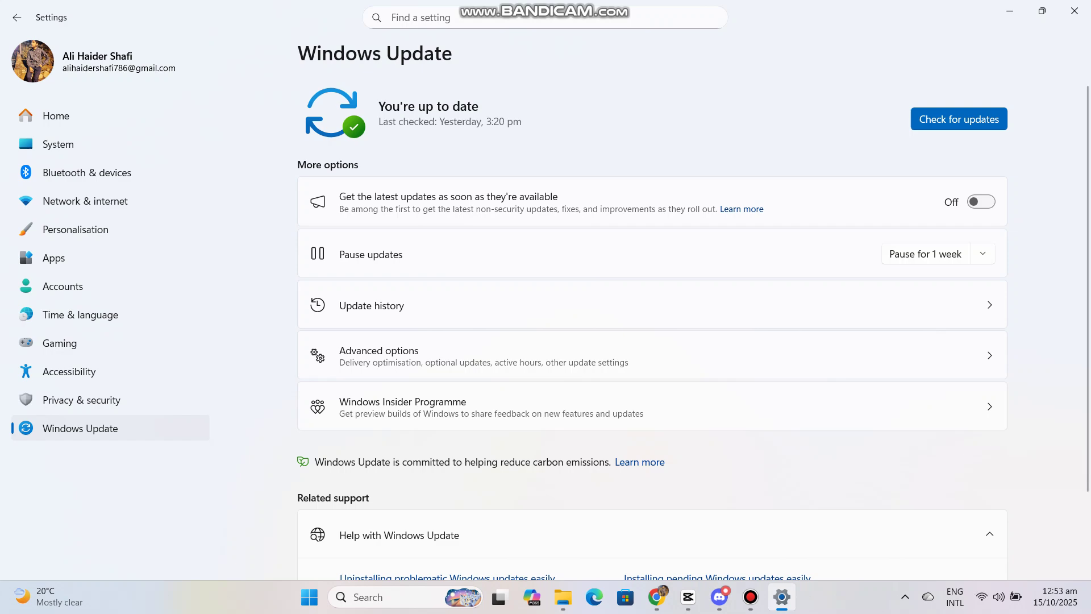
pyautogui.click(958, 118)
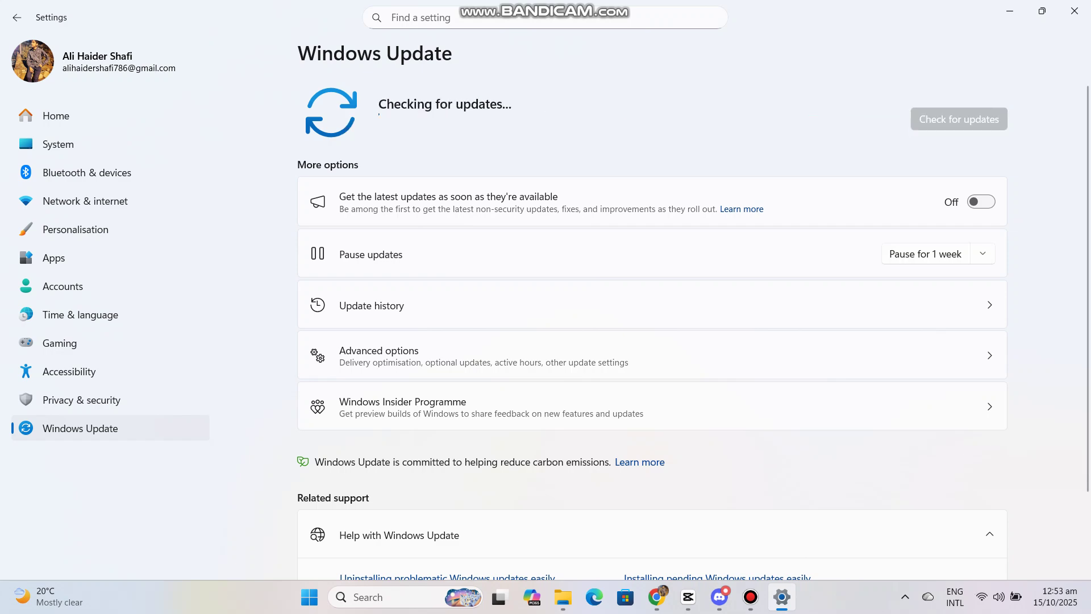
pyautogui.hotkey('alt', 'Tab')
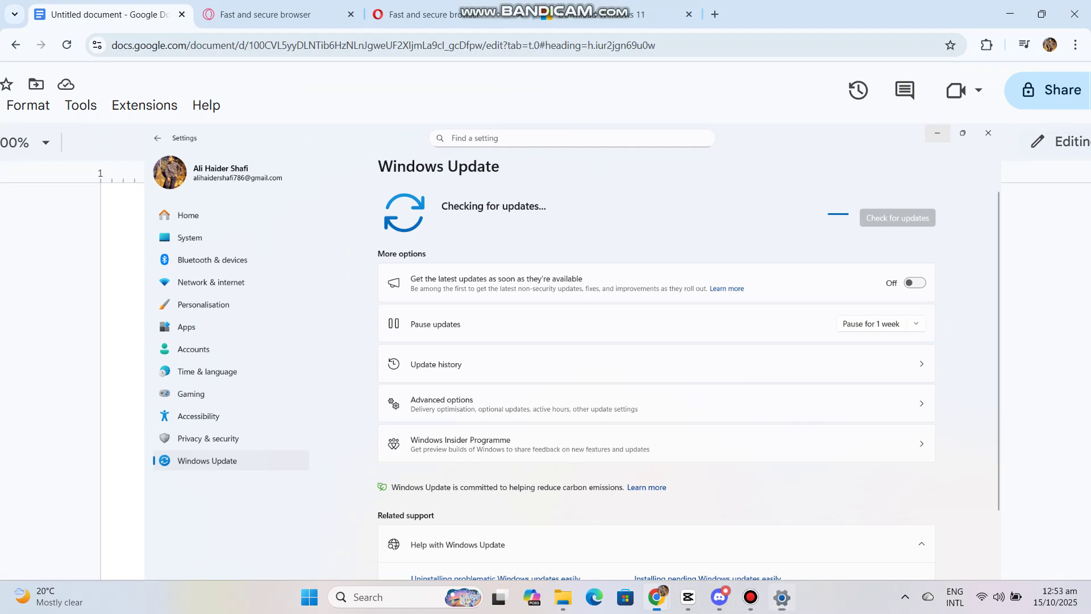
pyautogui.scroll(-4, 486, 384)
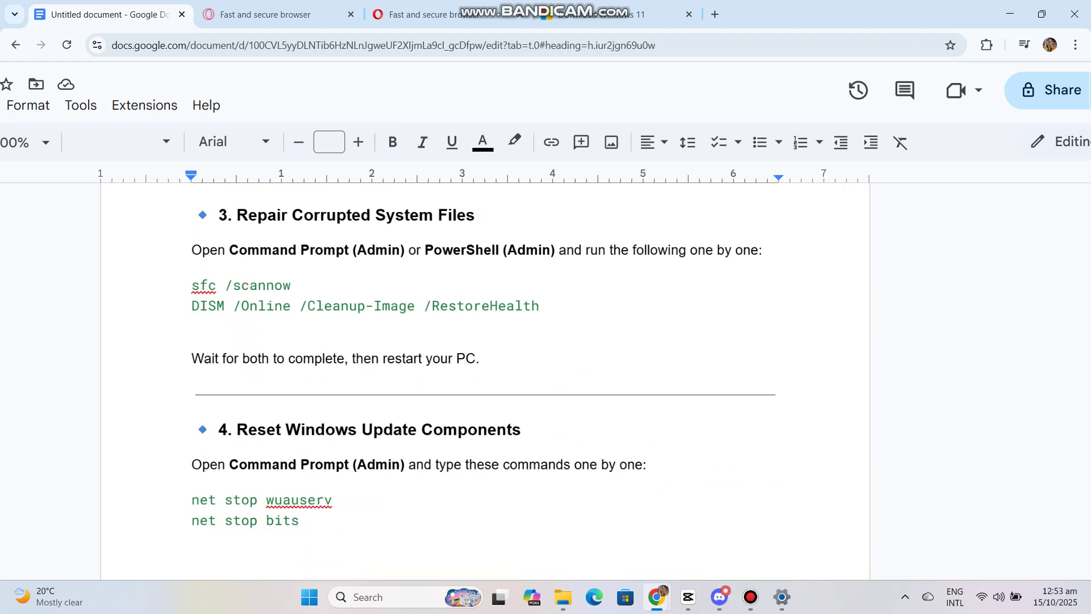
pyautogui.moveTo(191, 286); pyautogui.dragTo(291, 286)
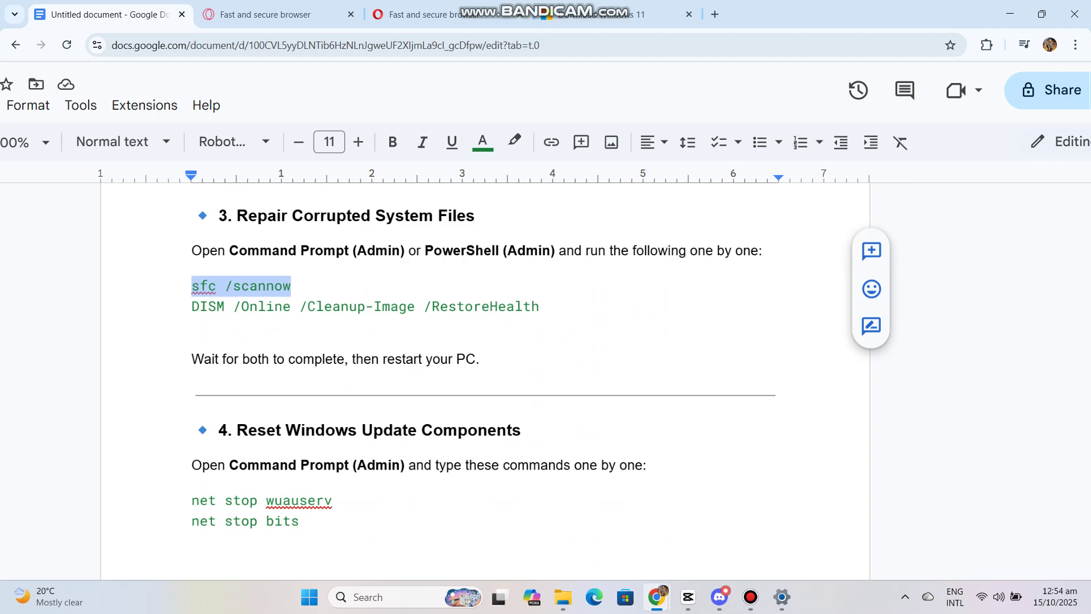
# - Launch Command Prompt from search and run 'sfc /scannow', which demands administrator rights
pyautogui.click(400, 597)
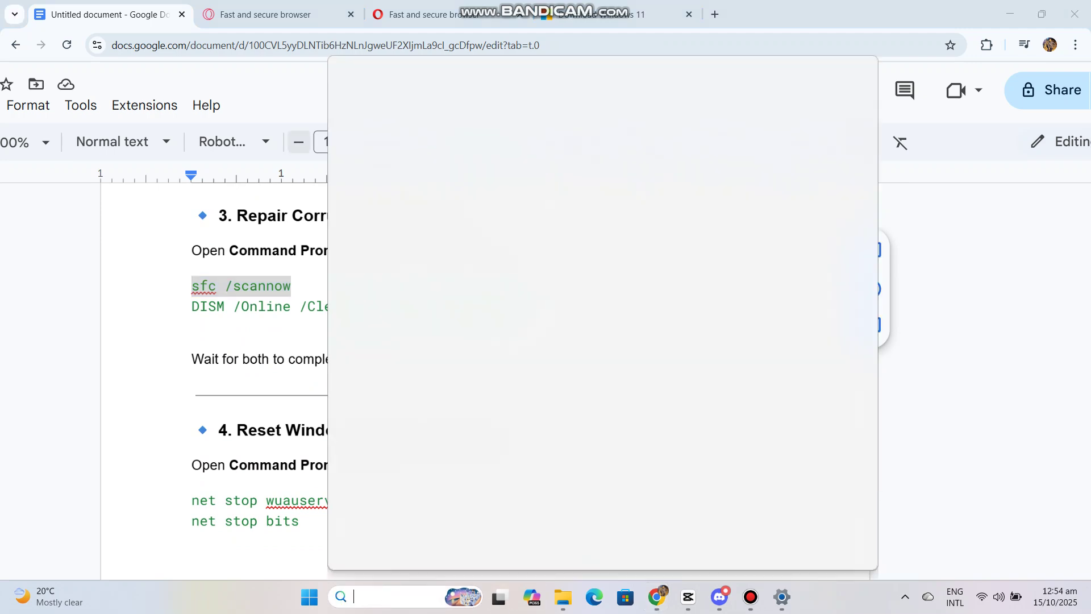
pyautogui.write('cmd')
pyautogui.press('Return')
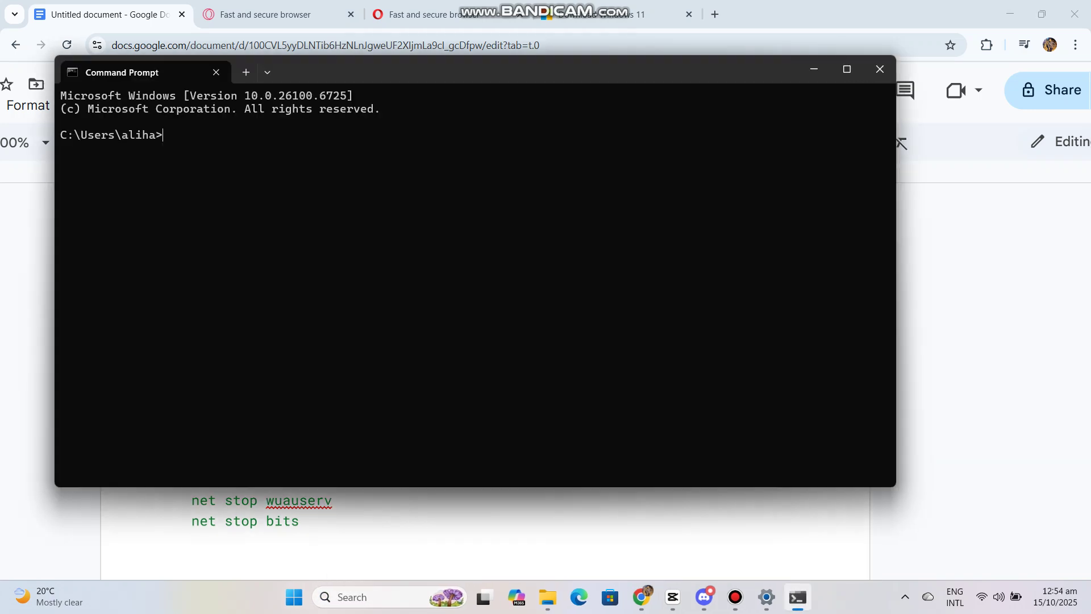
pyautogui.write('sfc /scannow')
pyautogui.press('Return')
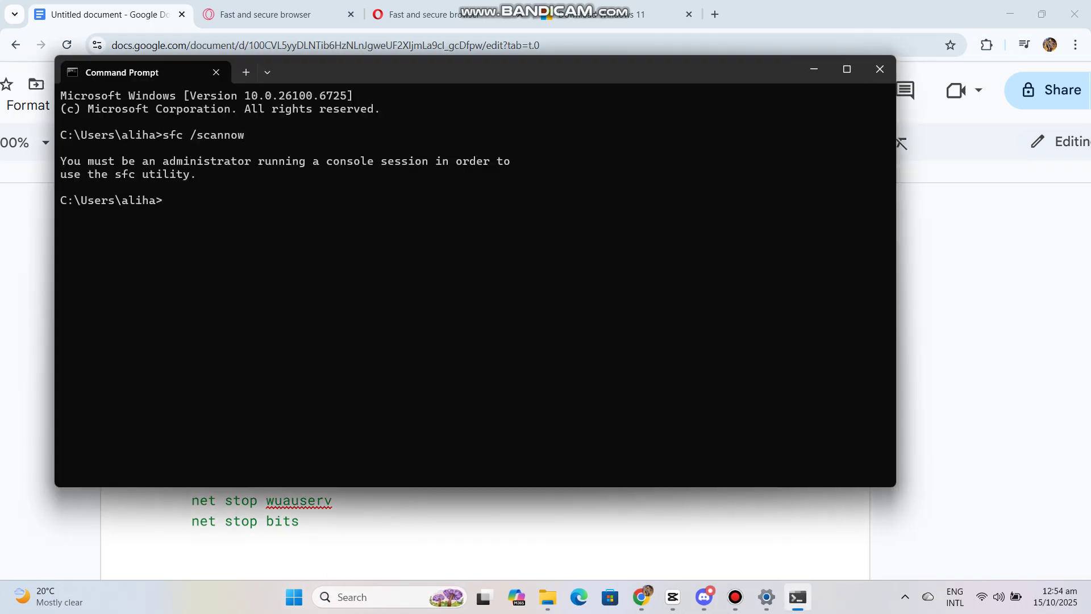
# - Back in the guide, highlight the DISM RestoreHealth, 'net stop wuauserv' and 'net stop bits' commands
pyautogui.click(814, 70)
pyautogui.click(220, 306)
pyautogui.tripleClick(220, 306)
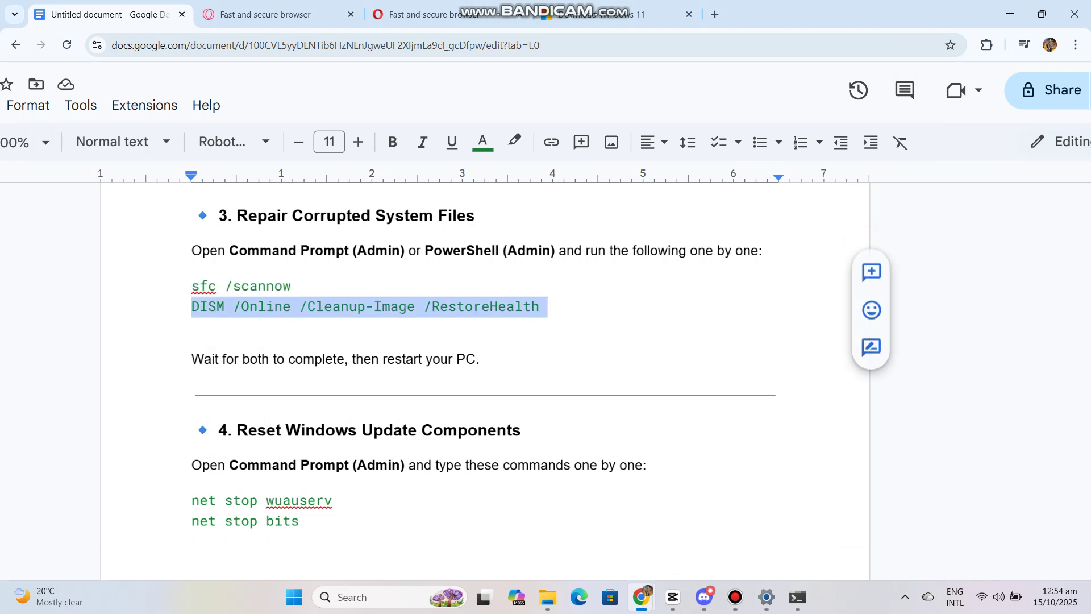
pyautogui.scroll(-2, 427, 341)
pyautogui.tripleClick(299, 358)
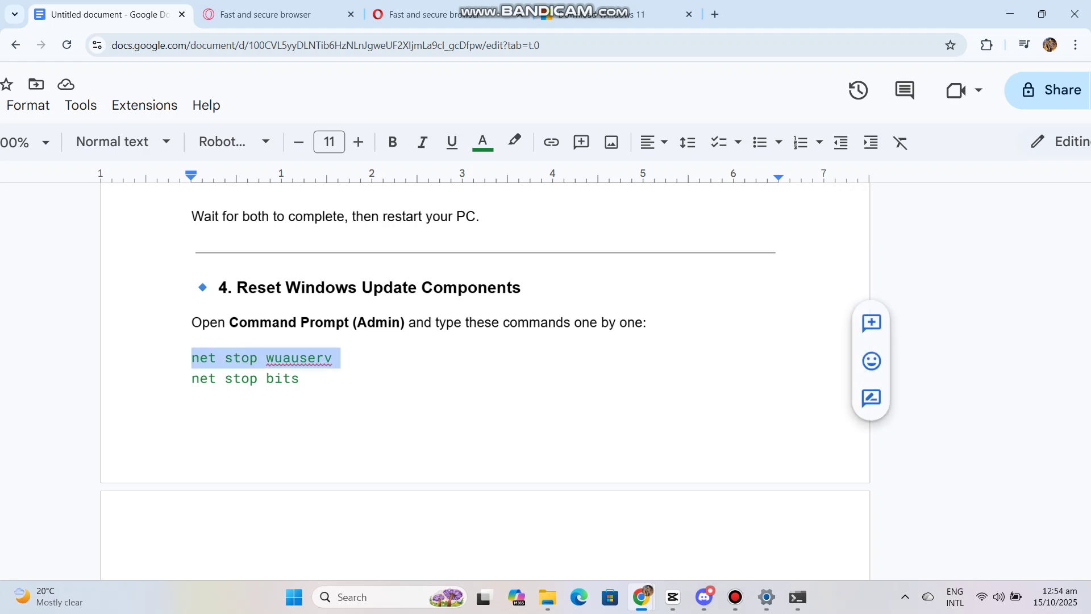
pyautogui.tripleClick(282, 379)
pyautogui.scroll(-3, 426, 341)
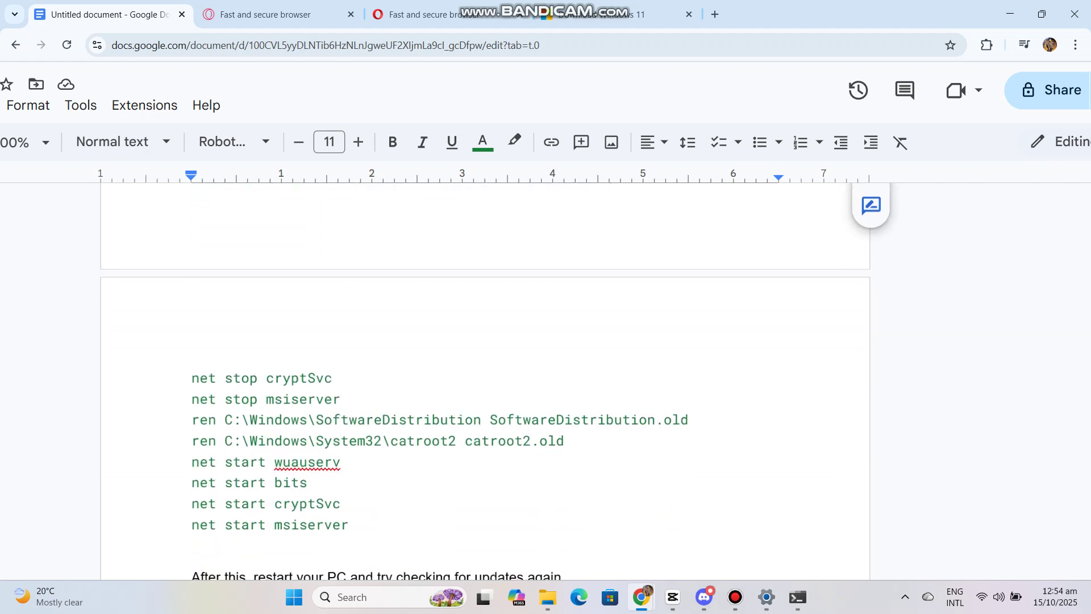
# - Highlight the cryptSvc and msiserver stop lines, the restart note, and the section 5 DISM cleanup command
pyautogui.click(202, 308)
pyautogui.tripleClick(256, 308)
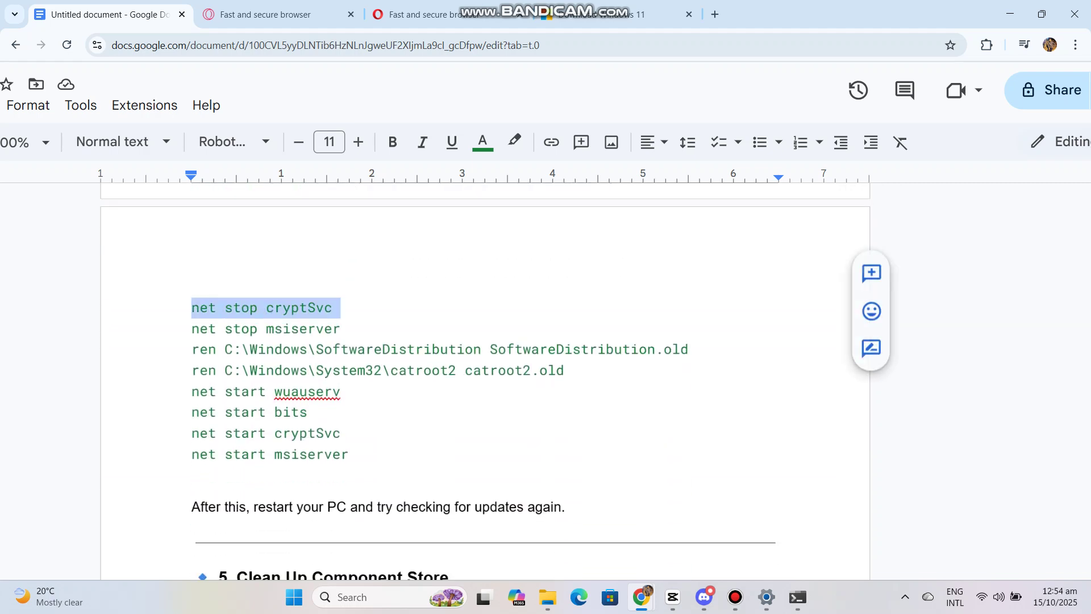
pyautogui.tripleClick(255, 328)
pyautogui.scroll(-3, 426, 341)
pyautogui.moveTo(192, 294); pyautogui.dragTo(567, 294)
pyautogui.moveTo(193, 363); pyautogui.dragTo(452, 364)
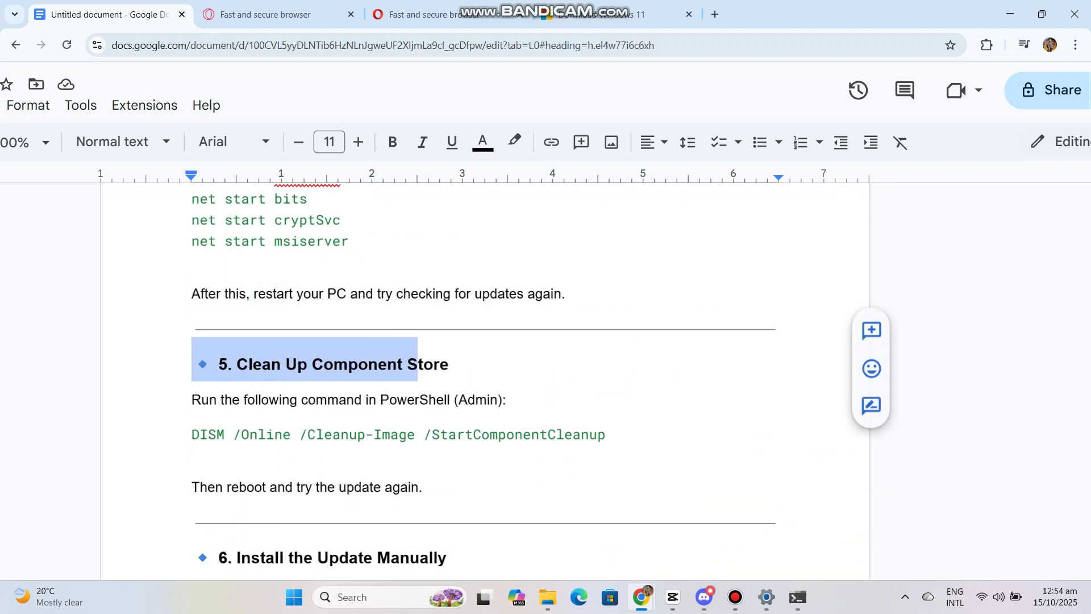
pyautogui.moveTo(193, 434); pyautogui.dragTo(607, 434)
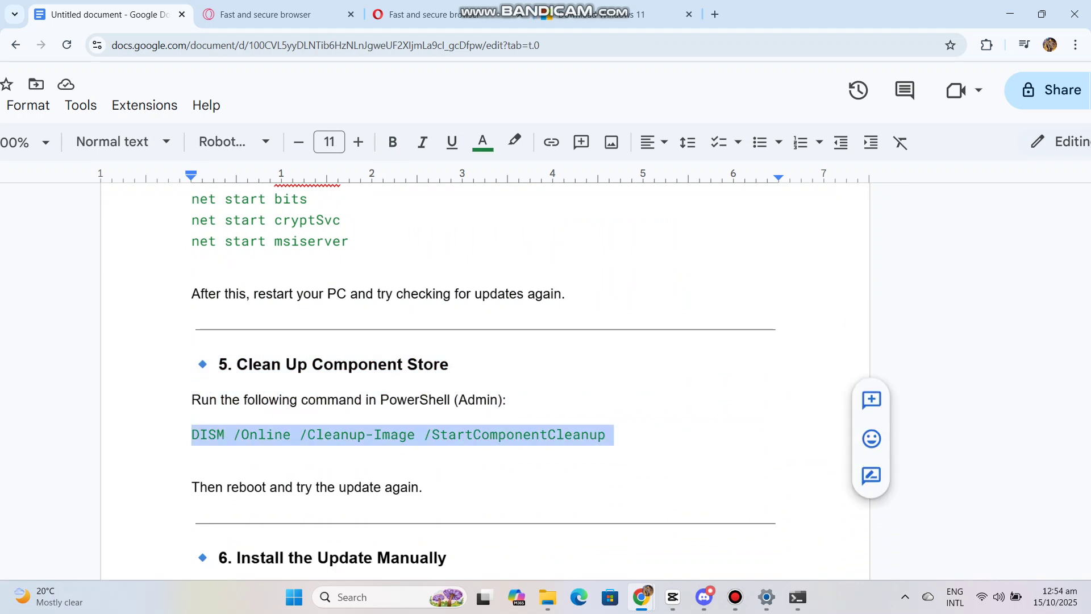
# - Show and dismiss the Win+X menu, select the section 6 heading, and view the download page
pyautogui.press('super+x')
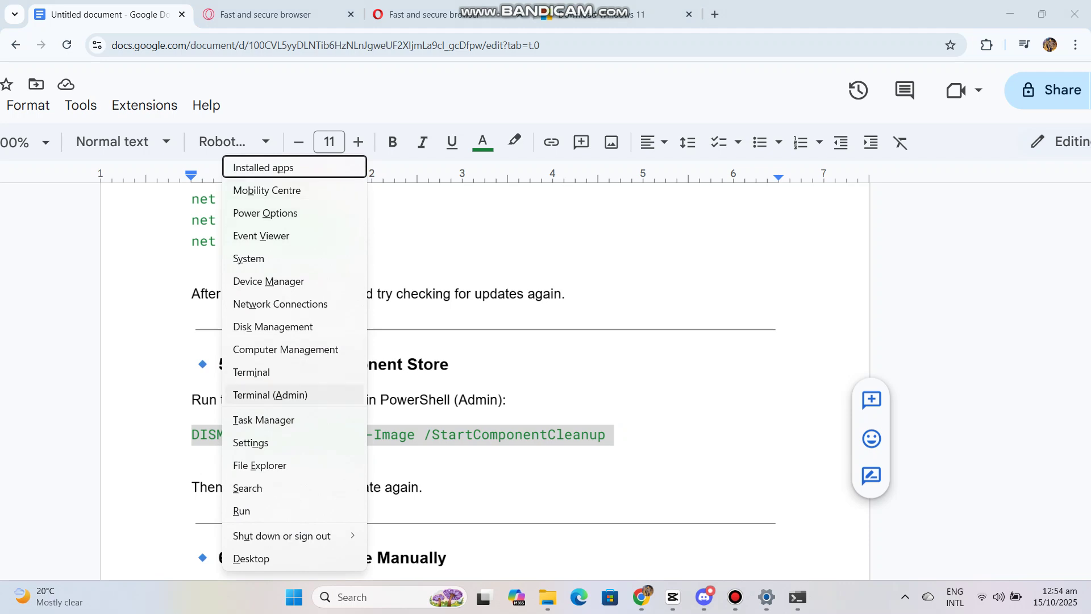
pyautogui.click(426, 293)
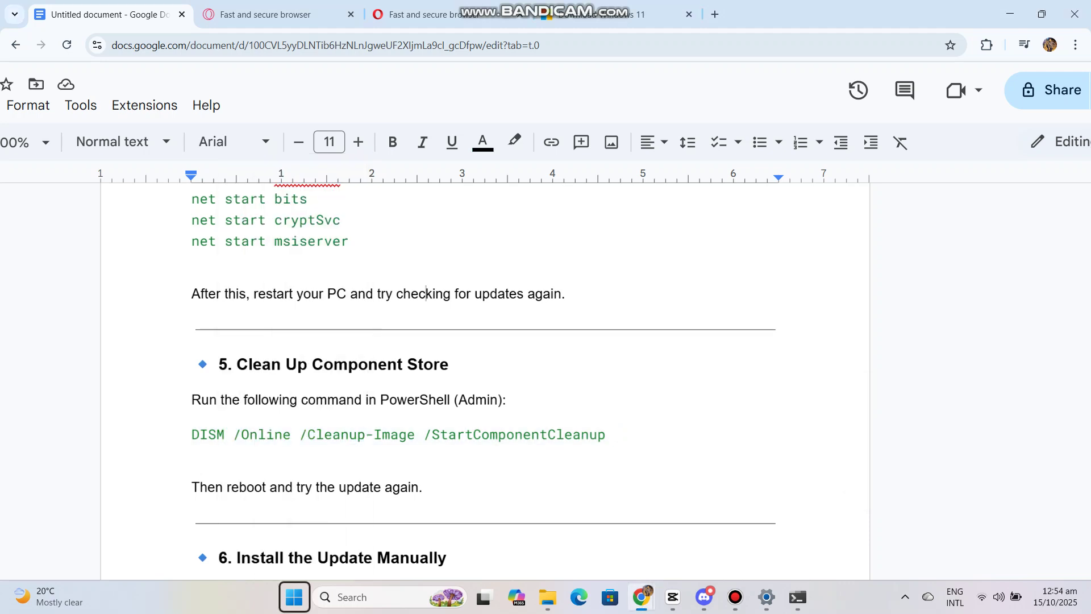
pyautogui.scroll(-3, 427, 341)
pyautogui.scroll(-3, 426, 342)
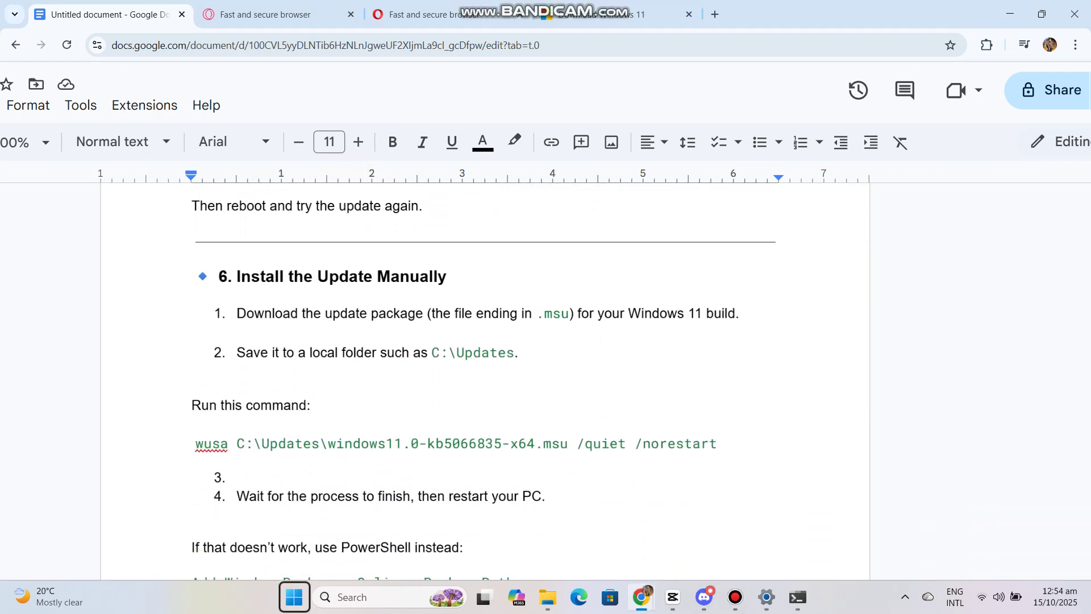
pyautogui.moveTo(195, 273); pyautogui.dragTo(478, 237)
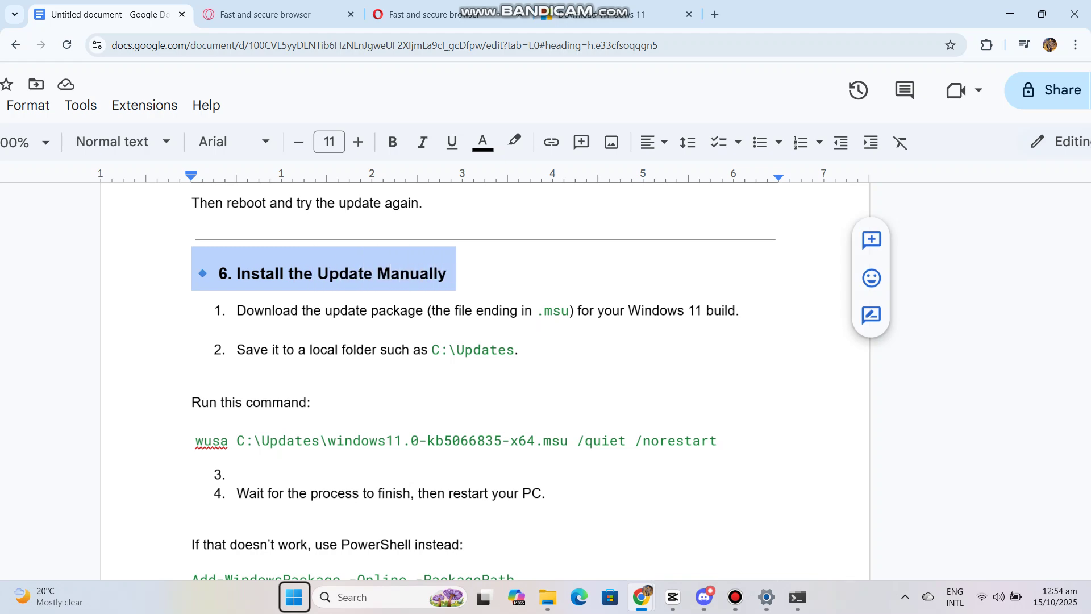
pyautogui.moveTo(452, 273); pyautogui.dragTo(193, 273)
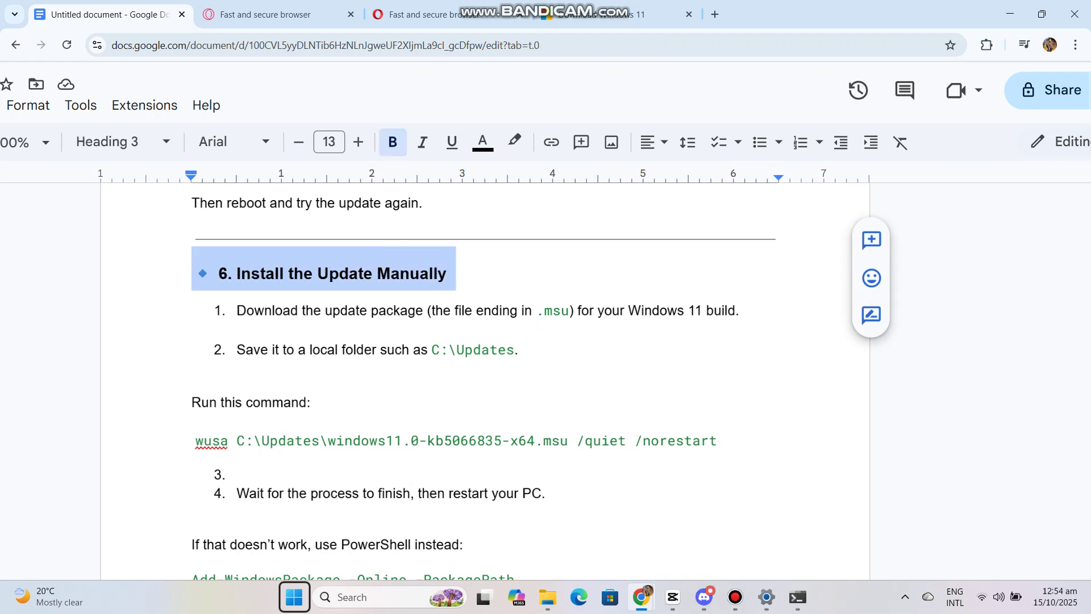
pyautogui.click(614, 14)
pyautogui.scroll(-2, 546, 341)
pyautogui.scroll(-2, 546, 342)
pyautogui.scroll(-1, 545, 341)
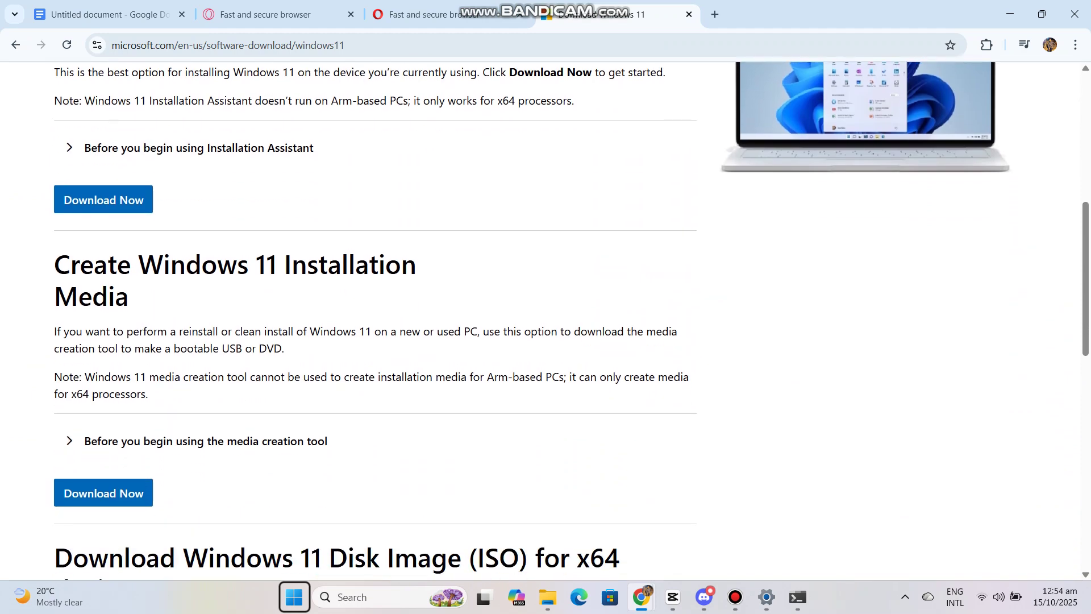
# - Highlight the '7. Perform an In-Place Repair Install' heading and its 'If the update still fails:' line
pyautogui.click(102, 13)
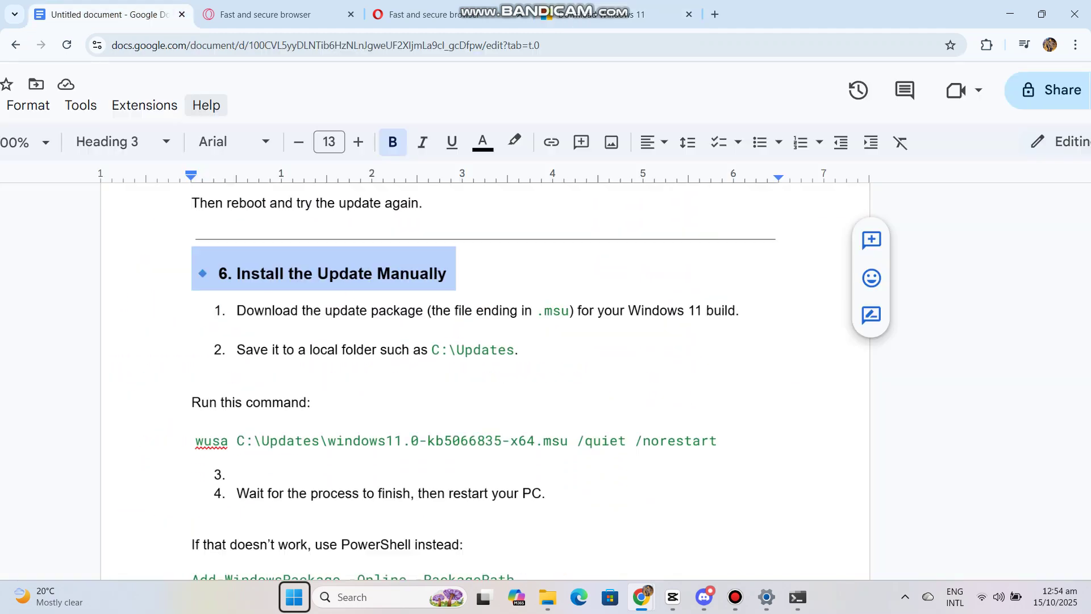
pyautogui.scroll(-2, 546, 341)
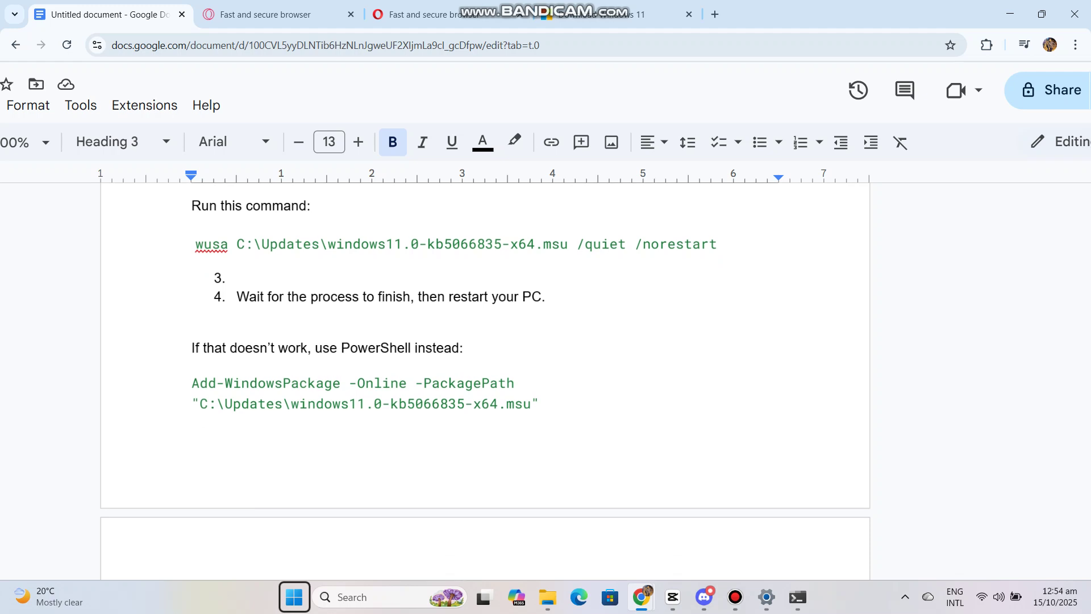
pyautogui.scroll(-2, 546, 341)
pyautogui.scroll(-5, 545, 341)
pyautogui.scroll(-2, 545, 341)
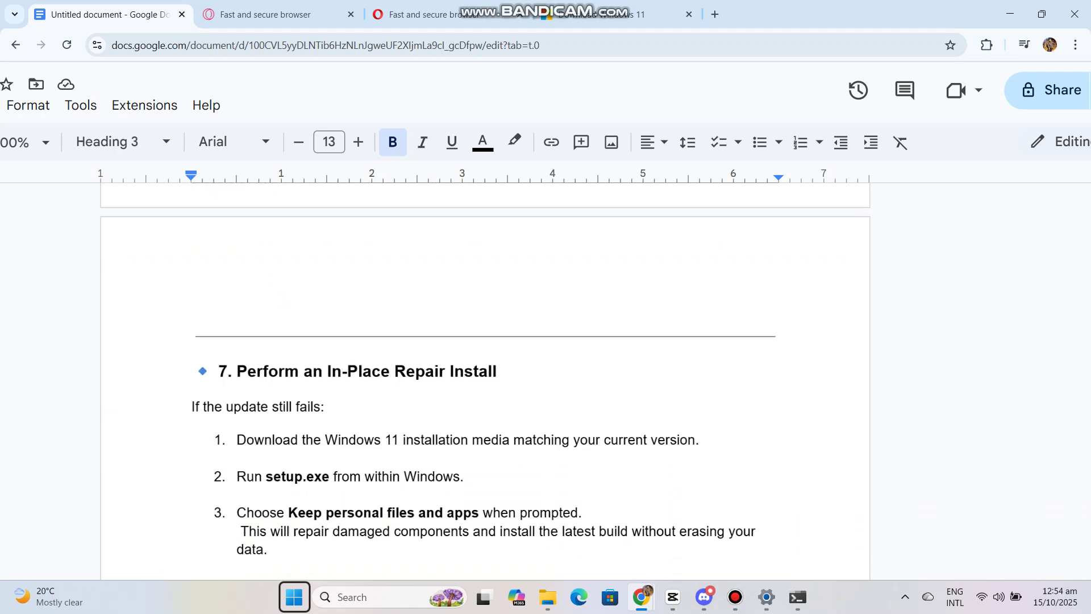
pyautogui.scroll(-1, 545, 341)
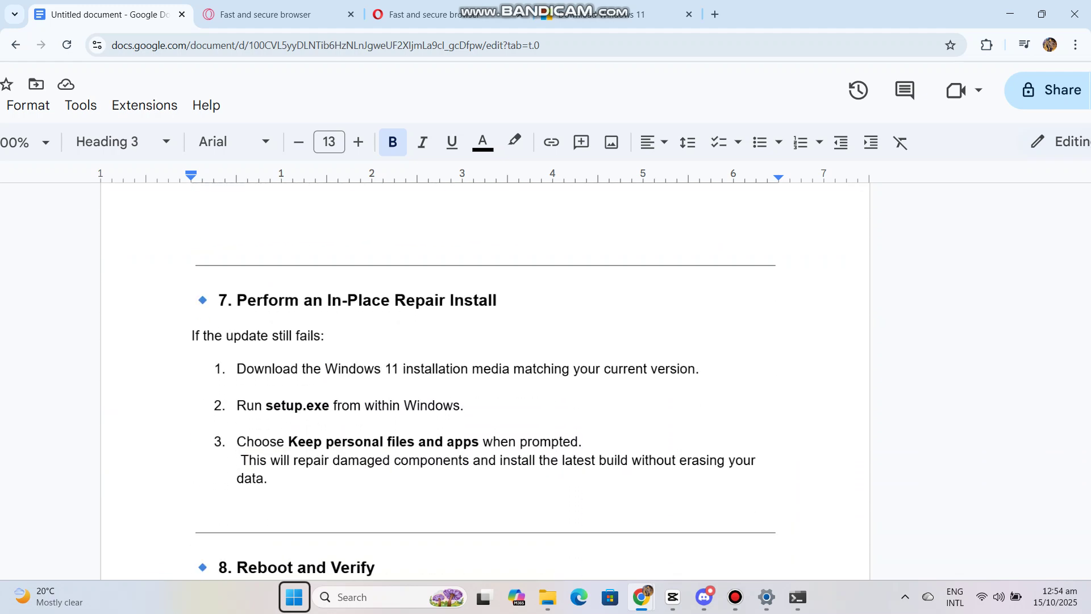
pyautogui.moveTo(194, 301); pyautogui.dragTo(503, 300)
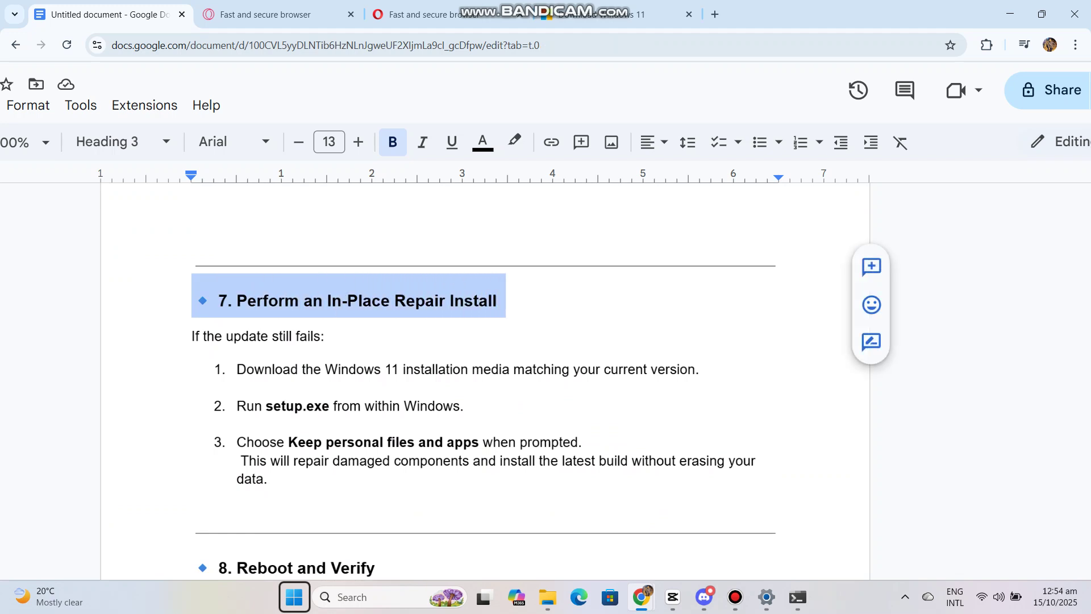
pyautogui.moveTo(192, 336); pyautogui.dragTo(329, 336)
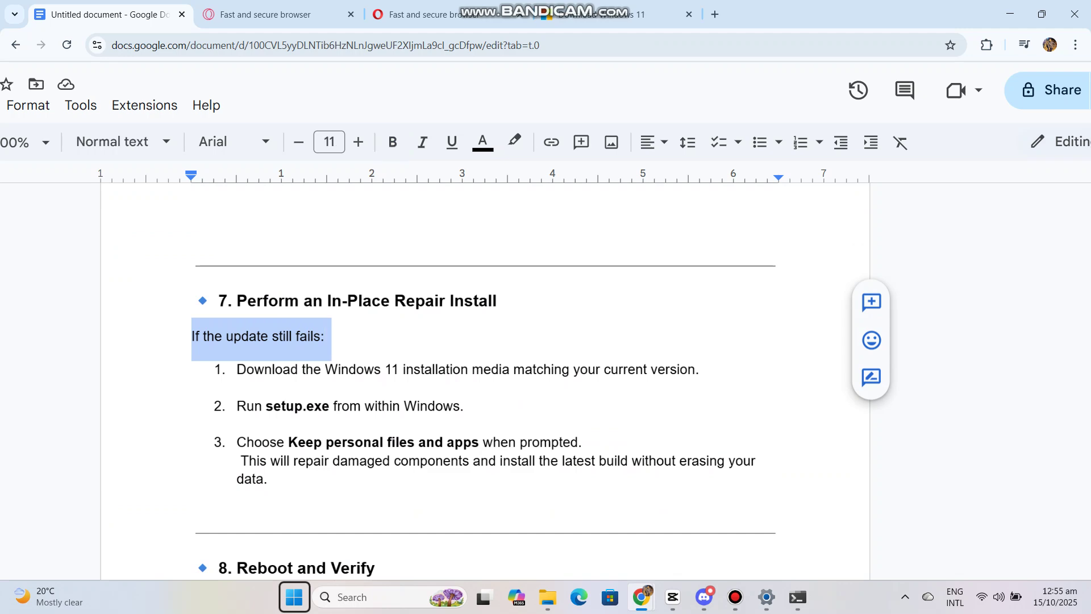
pyautogui.moveTo(237, 369); pyautogui.dragTo(699, 370)
pyautogui.click(332, 336)
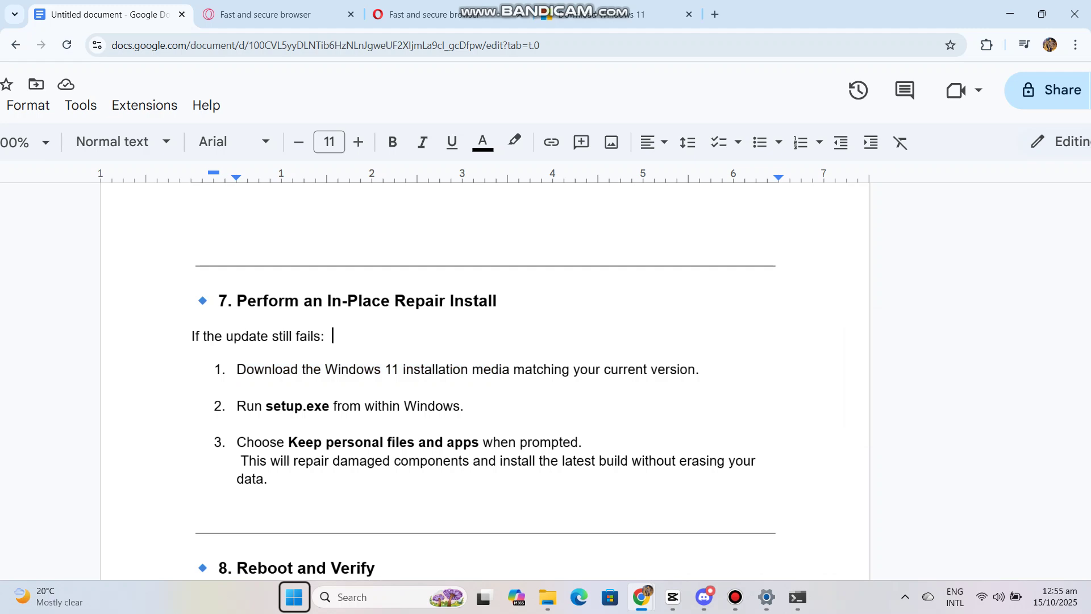
# - Highlight section 7's steps: download installation media, run setup.exe, and keep files
pyautogui.moveTo(236, 369); pyautogui.dragTo(701, 369)
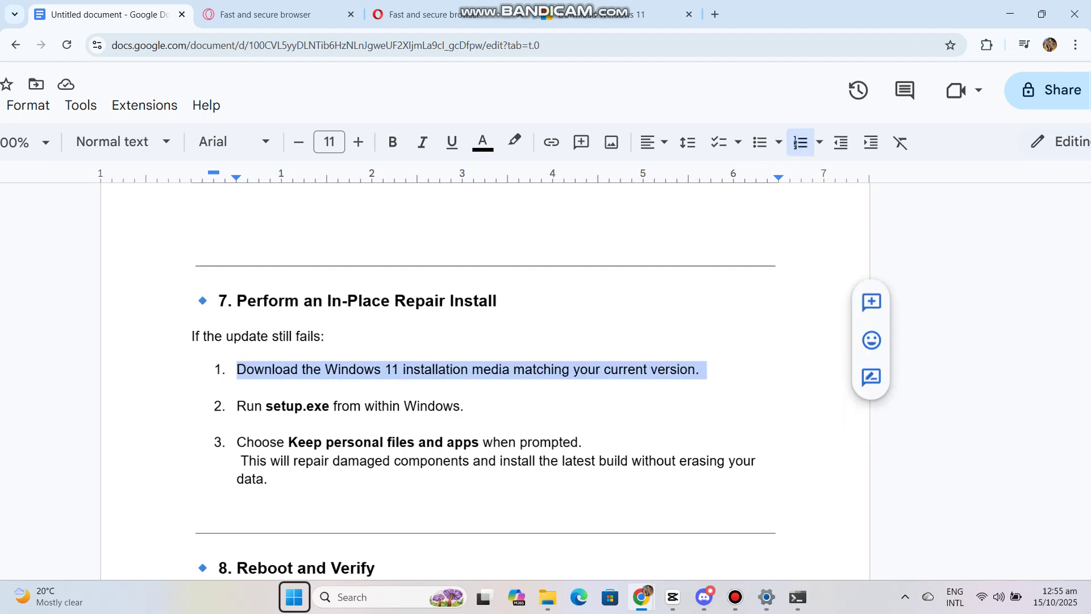
pyautogui.click(246, 406)
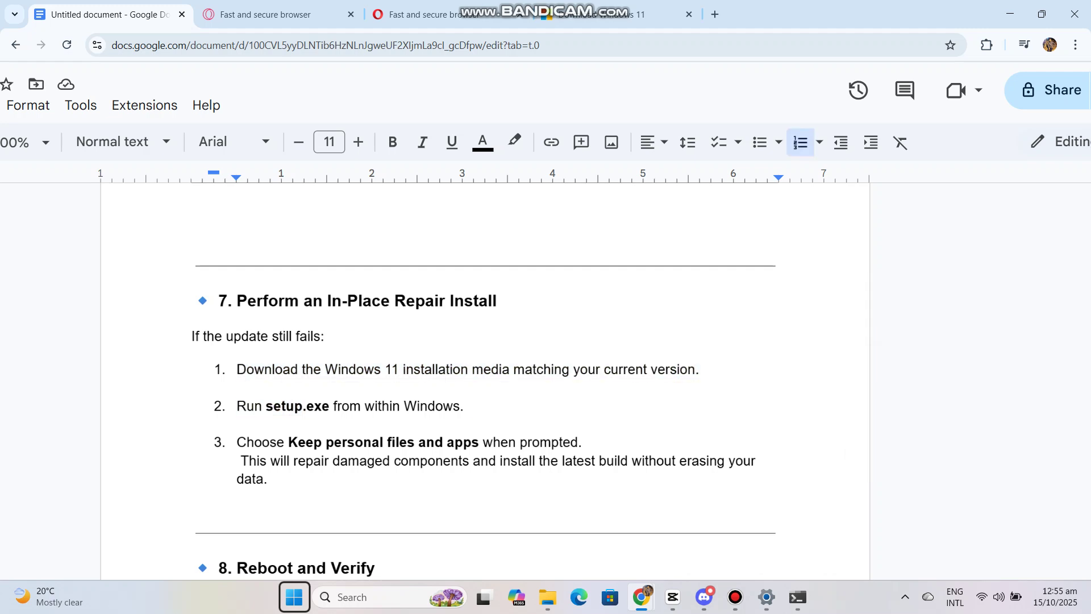
pyautogui.moveTo(236, 406); pyautogui.dragTo(465, 406)
pyautogui.doubleClick(354, 441)
pyautogui.tripleClick(354, 441)
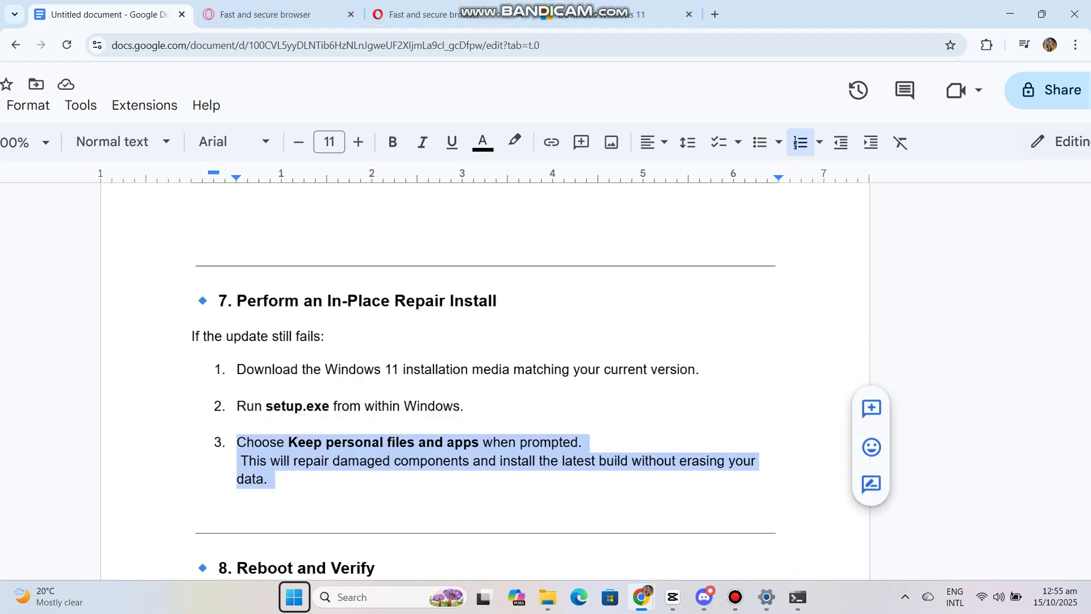
pyautogui.scroll(-2, 512, 383)
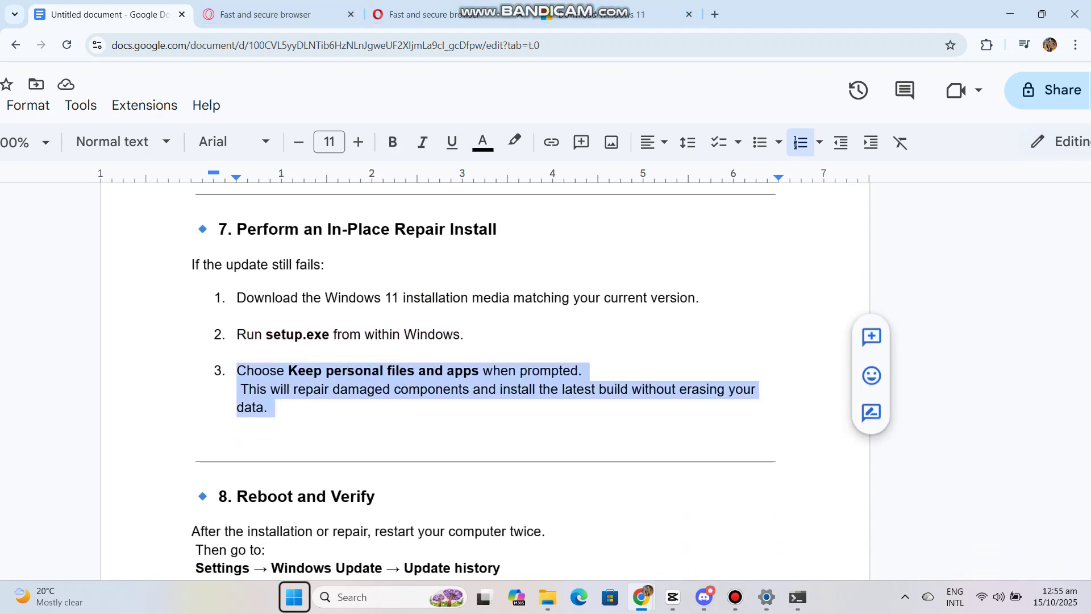
pyautogui.scroll(-2, 512, 384)
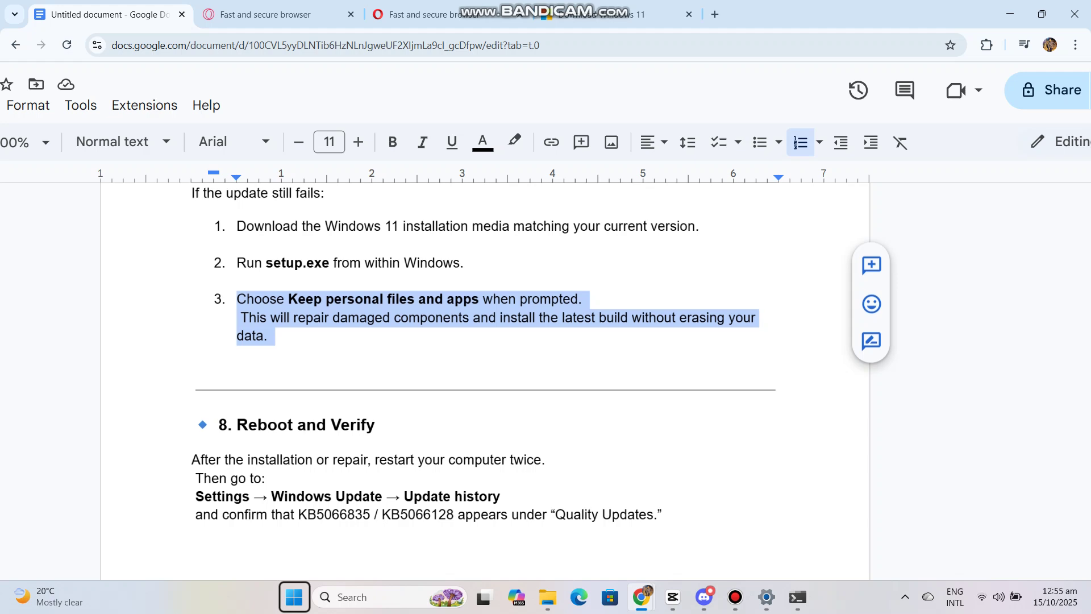
pyautogui.scroll(-4, 511, 384)
pyautogui.tripleClick(261, 282)
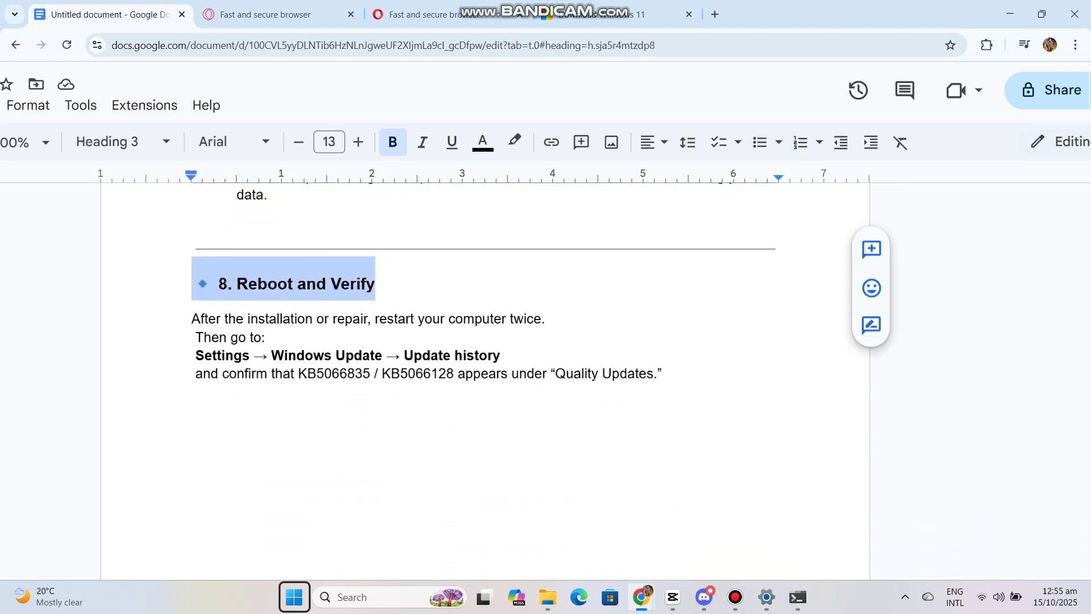
pyautogui.click(192, 320)
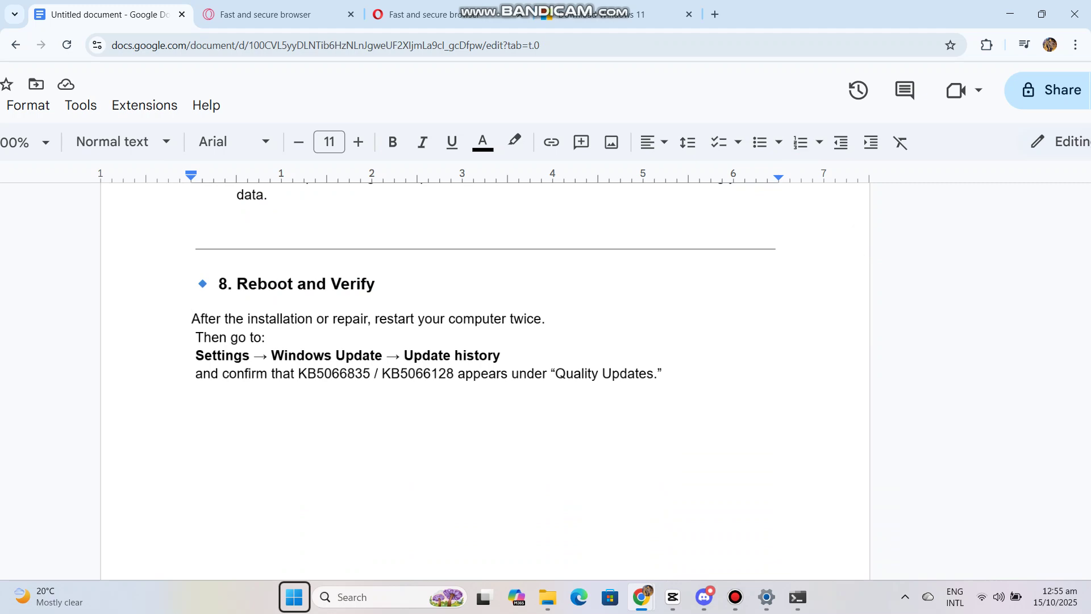
pyautogui.moveTo(192, 319); pyautogui.dragTo(552, 319)
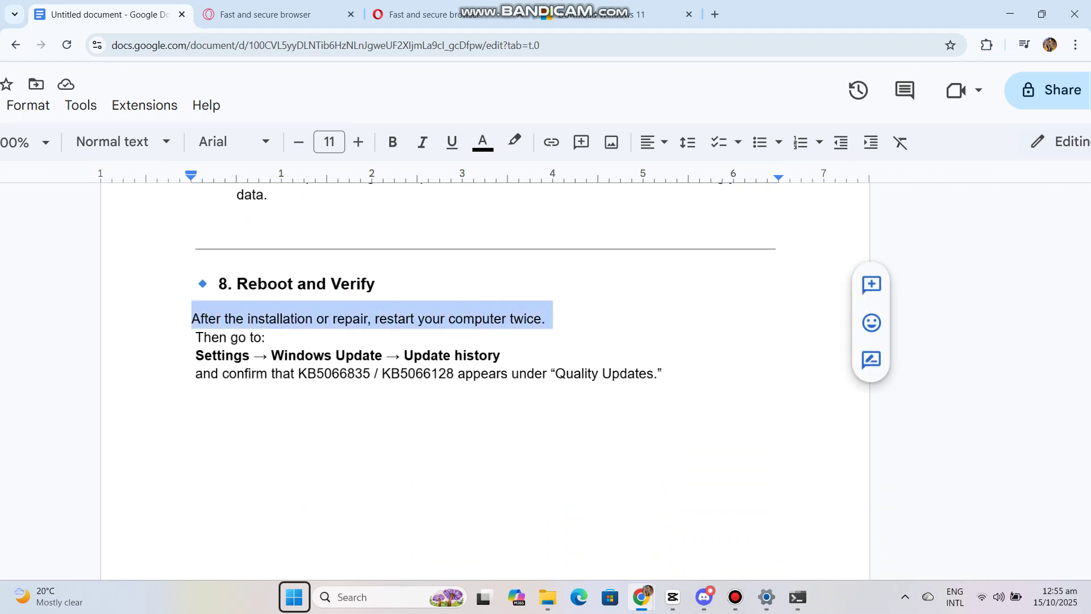
pyautogui.click(195, 356)
pyautogui.moveTo(195, 355); pyautogui.dragTo(510, 356)
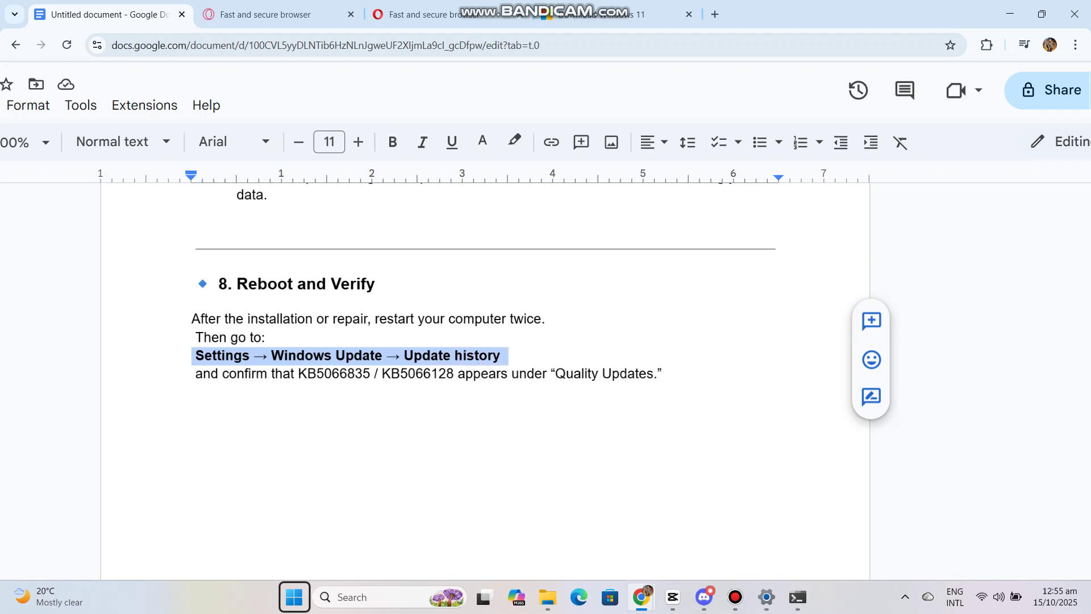
pyautogui.scroll(-1, 426, 355)
pyautogui.scroll(-2, 426, 341)
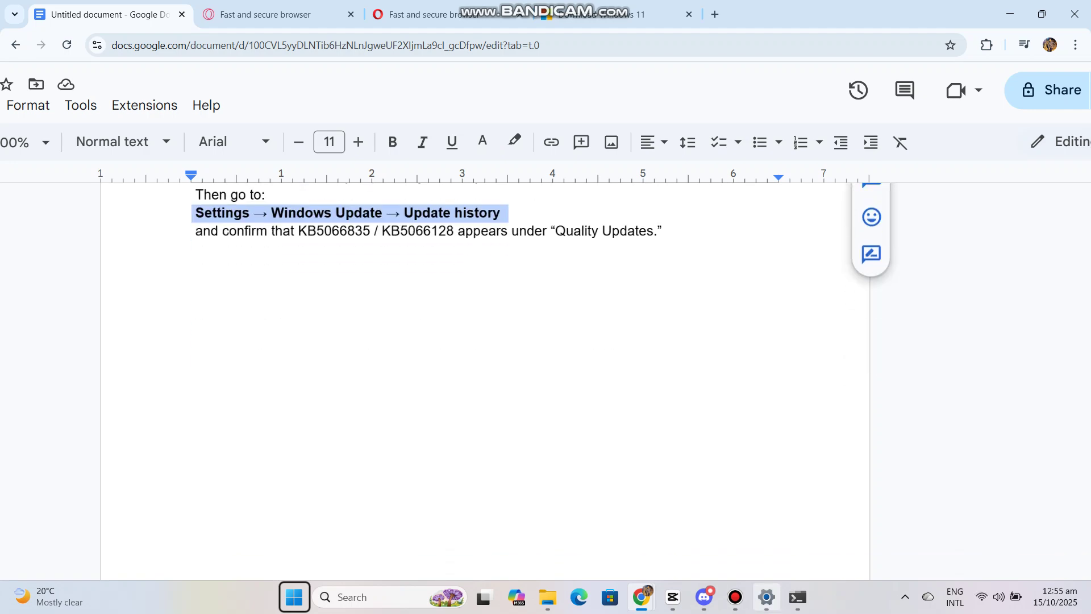
# - Switch to Windows Update in Settings from the taskbar to watch KB5066835 and other updates download
pyautogui.click(766, 597)
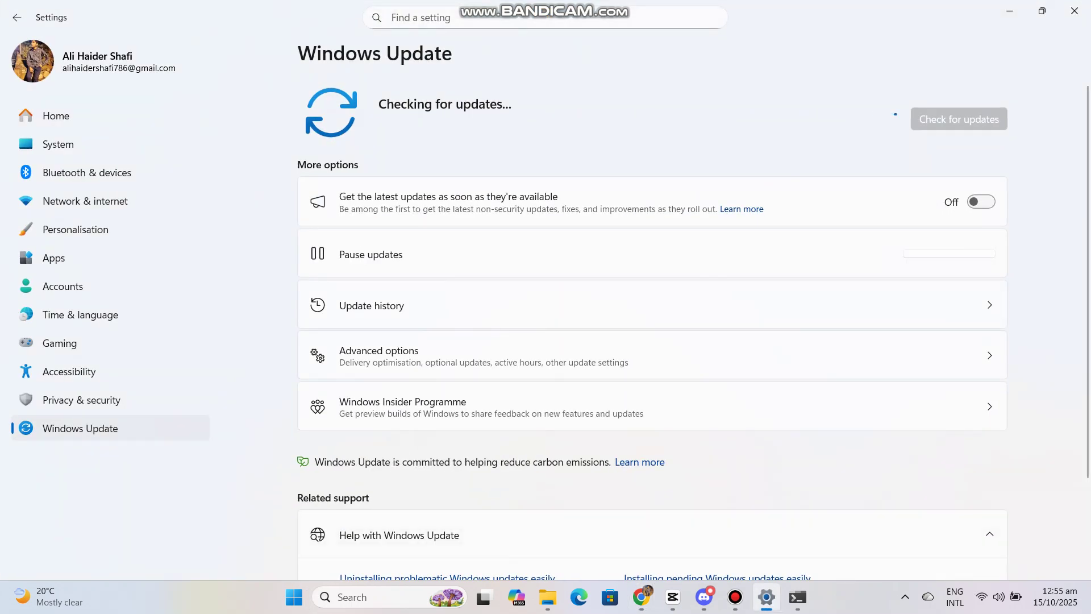